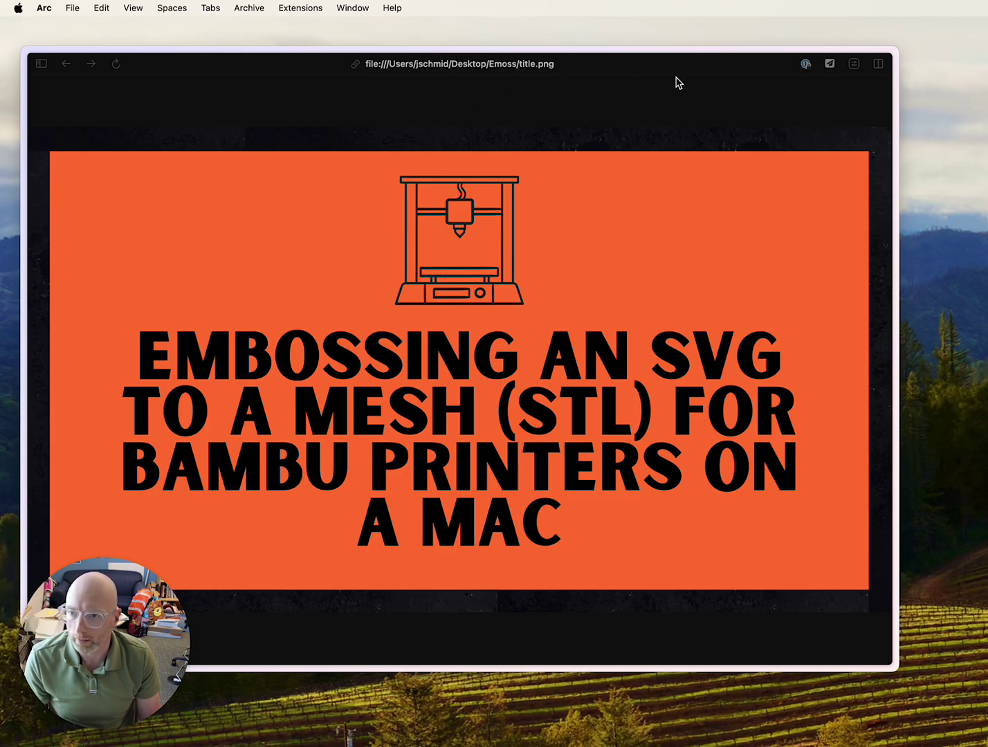
- Examine the M.svg logo and the Gavel model page on Printables, including its model files and licence terms
{"action": "key", "text": "super+2"}
{"action": "key", "text": "super+3"}
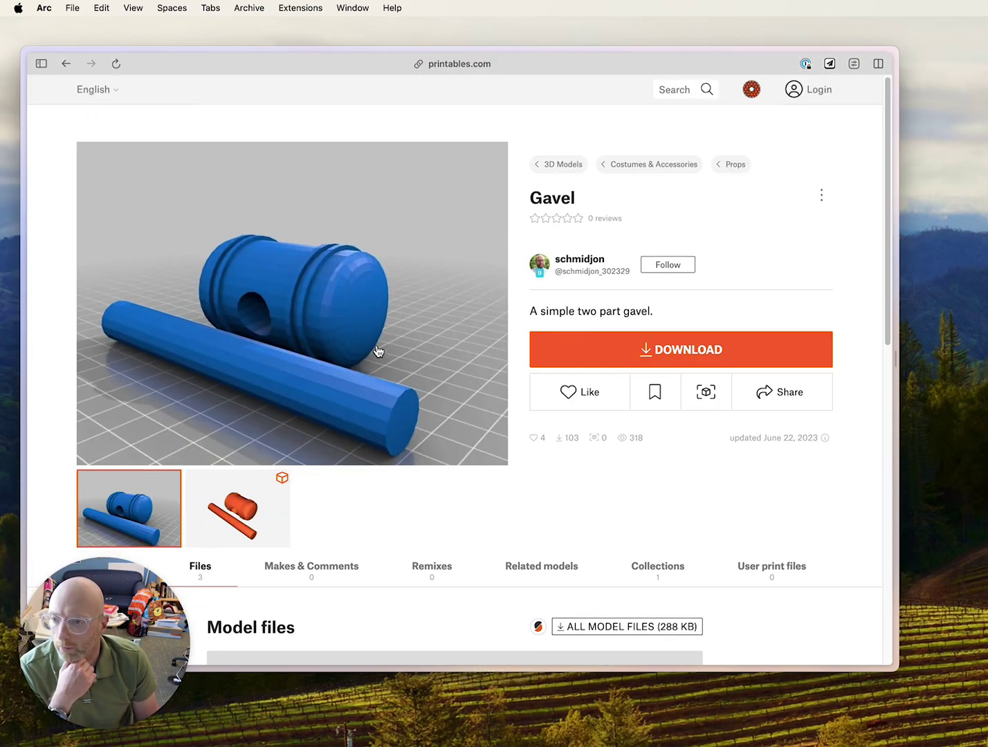
{"action": "key", "text": "super+2"}
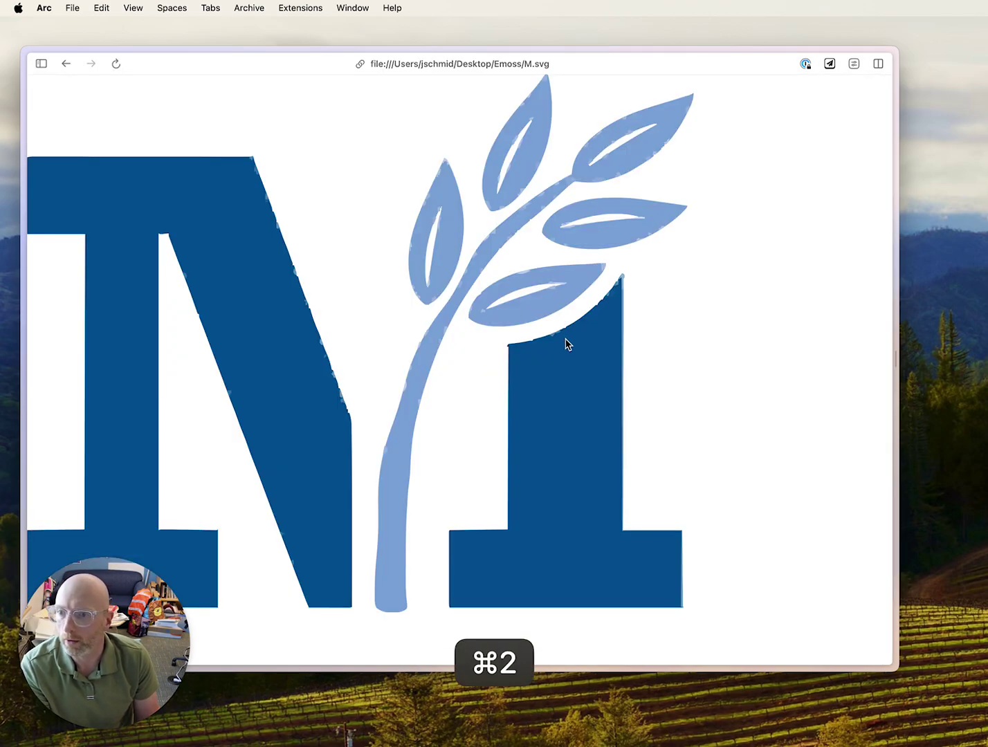
{"action": "key", "text": "super+3"}
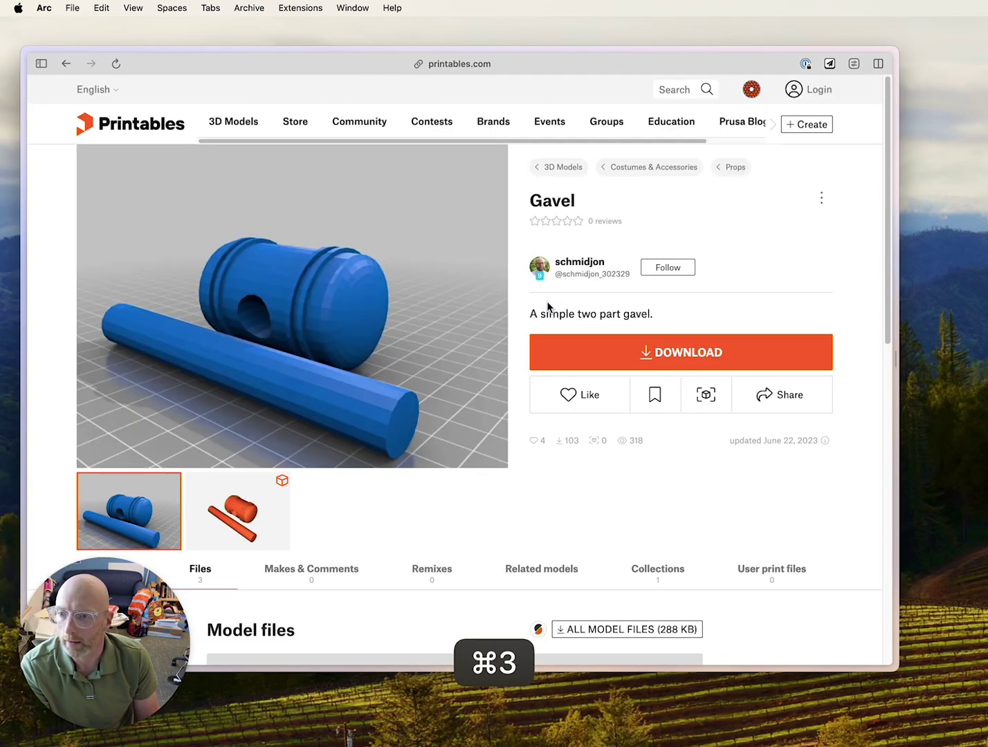
{"action": "scroll", "coordinate": [389, 468], "scroll_direction": "down", "scroll_amount": 5}
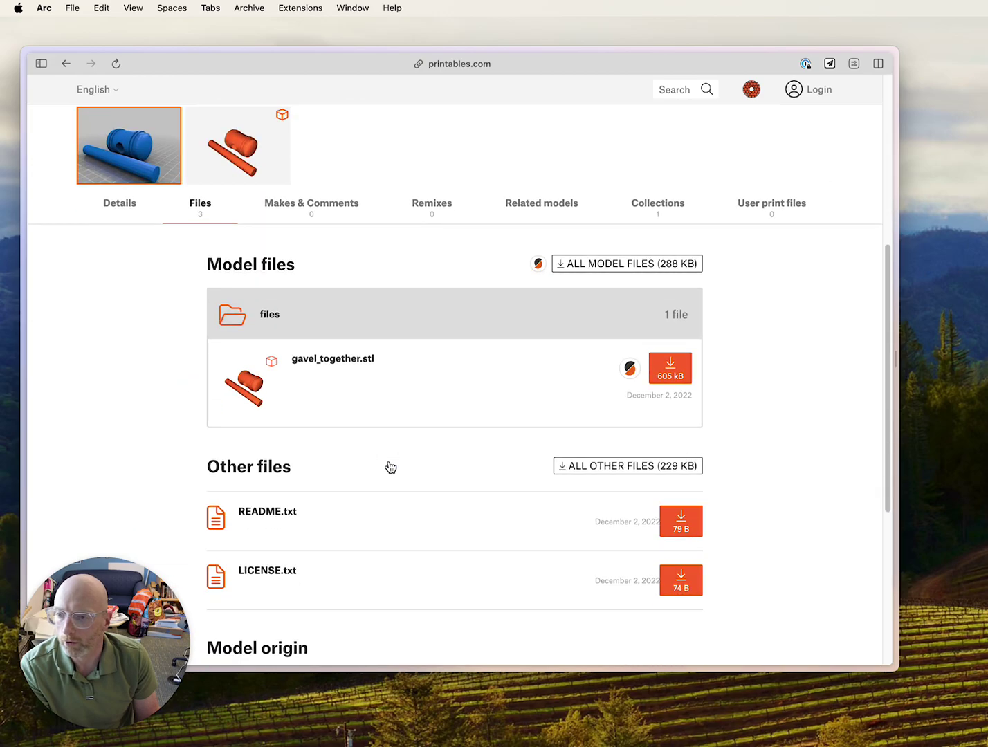
{"action": "scroll", "coordinate": [391, 469], "scroll_direction": "up", "scroll_amount": 5}
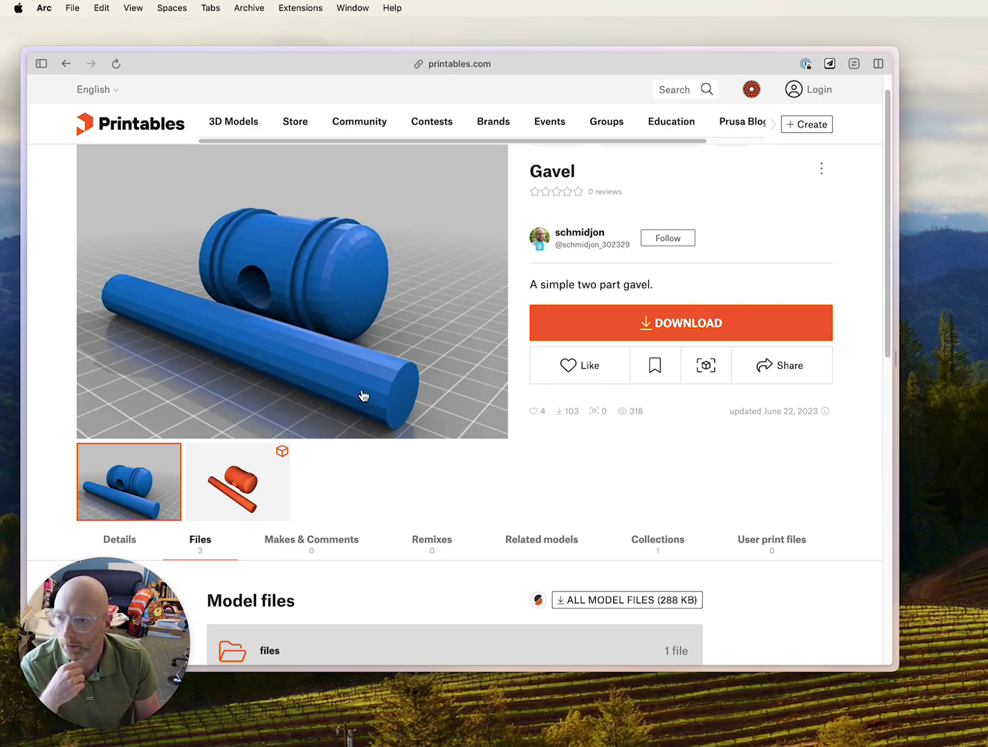
{"action": "scroll", "coordinate": [363, 399], "scroll_direction": "down", "scroll_amount": 15}
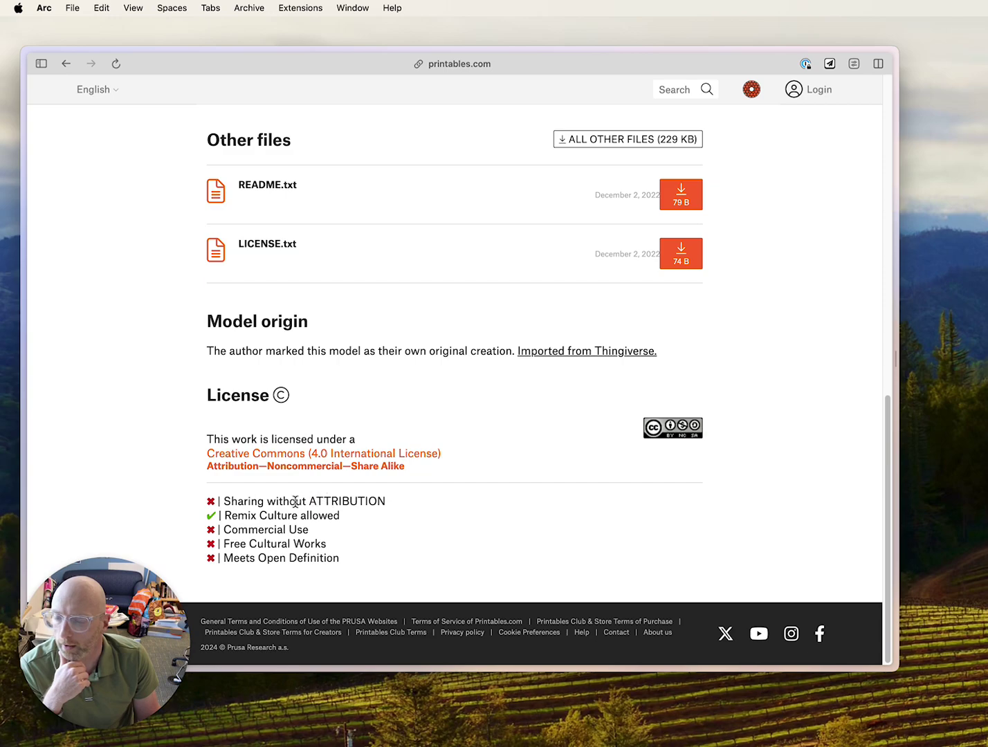
{"action": "key", "text": "super+Up"}
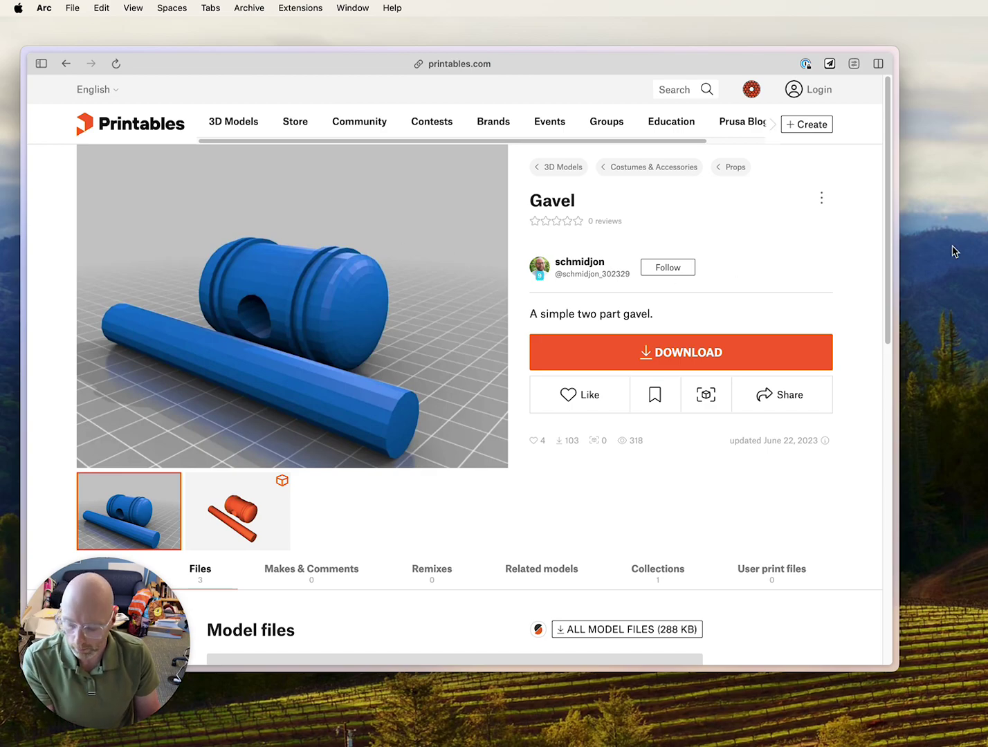
- Switch to PrusaSlicer and load the original gavel STL from the Emoss folder onto the print bed
{"action": "key", "text": "super+space"}
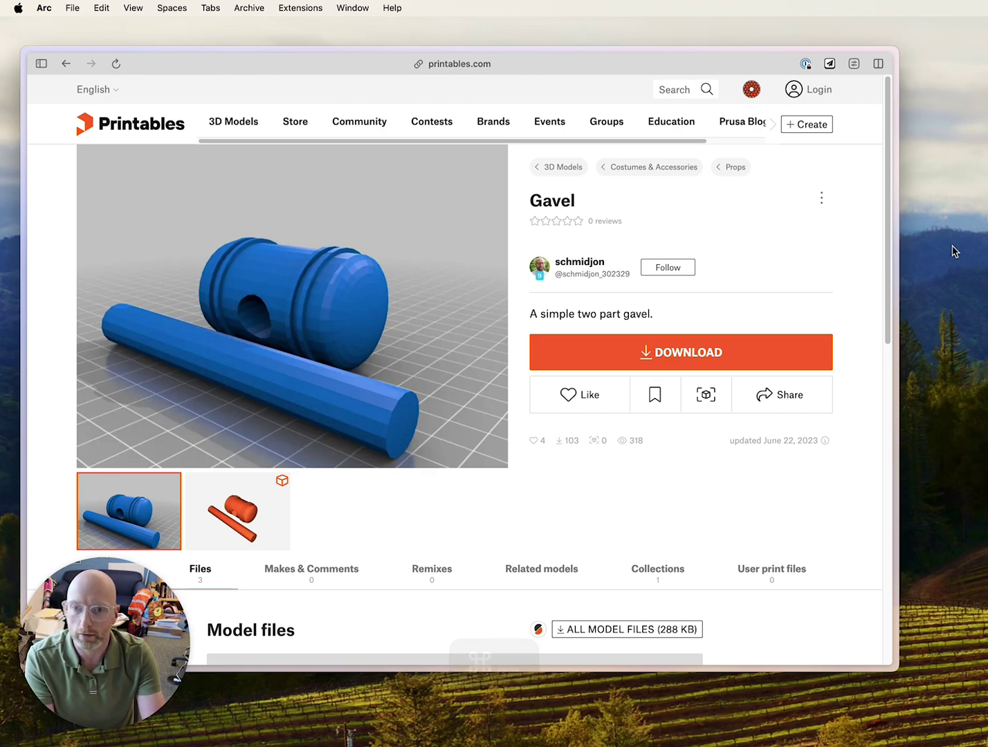
{"action": "key", "text": "Return"}
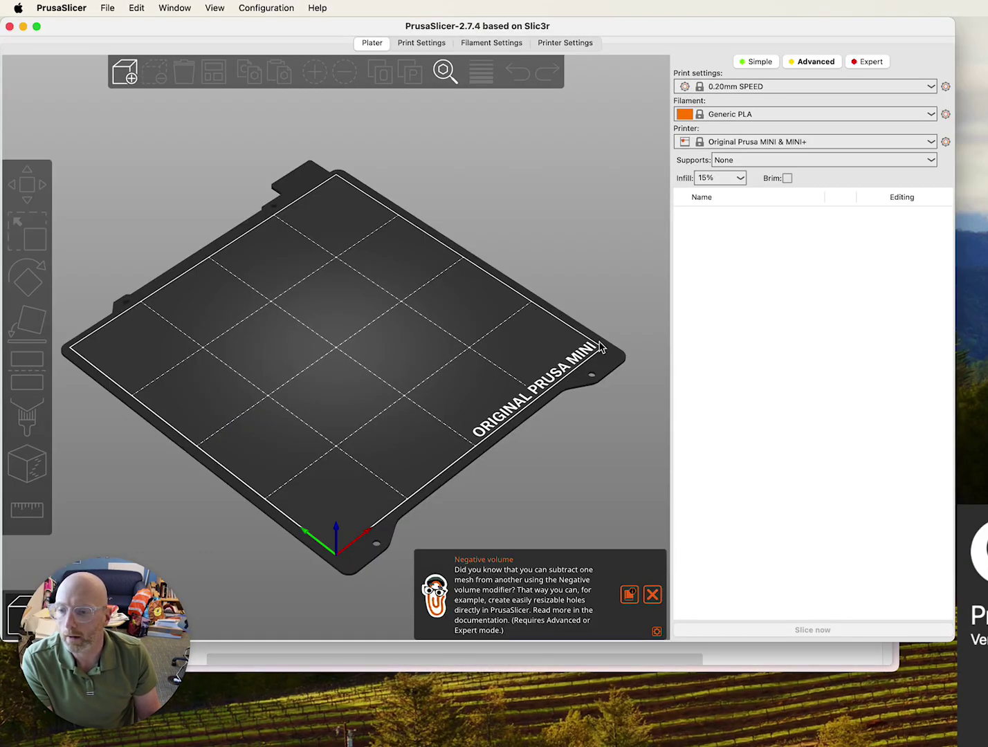
{"action": "left_click_drag", "start_coordinate": [987, 333], "coordinate": [847, 333]}
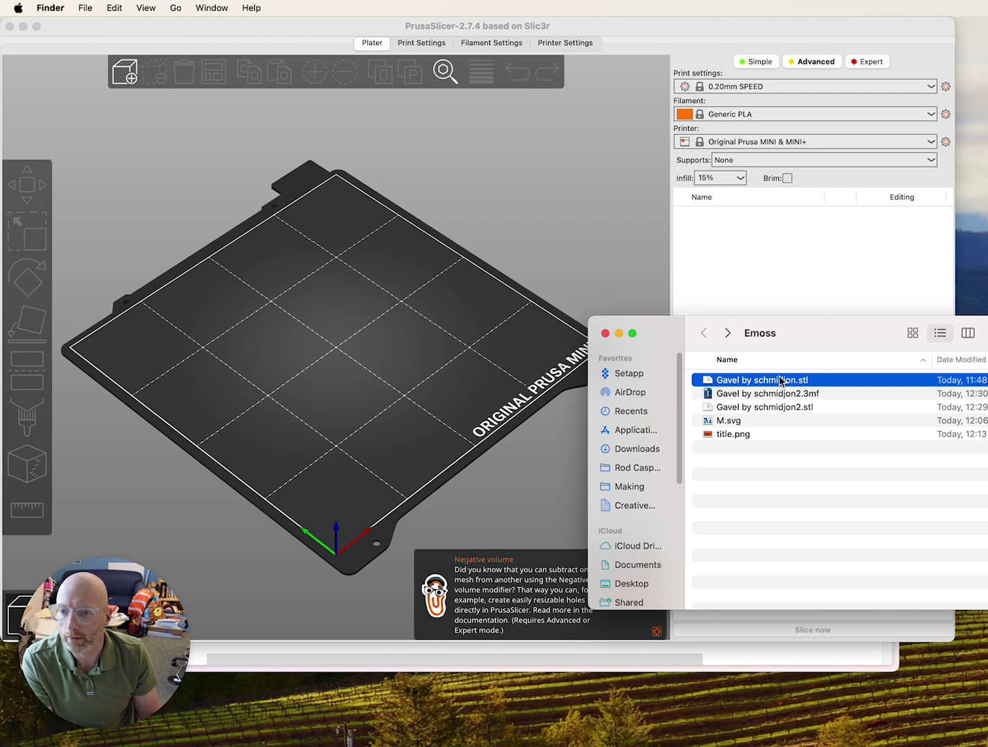
{"action": "left_click_drag", "start_coordinate": [783, 380], "coordinate": [461, 339]}
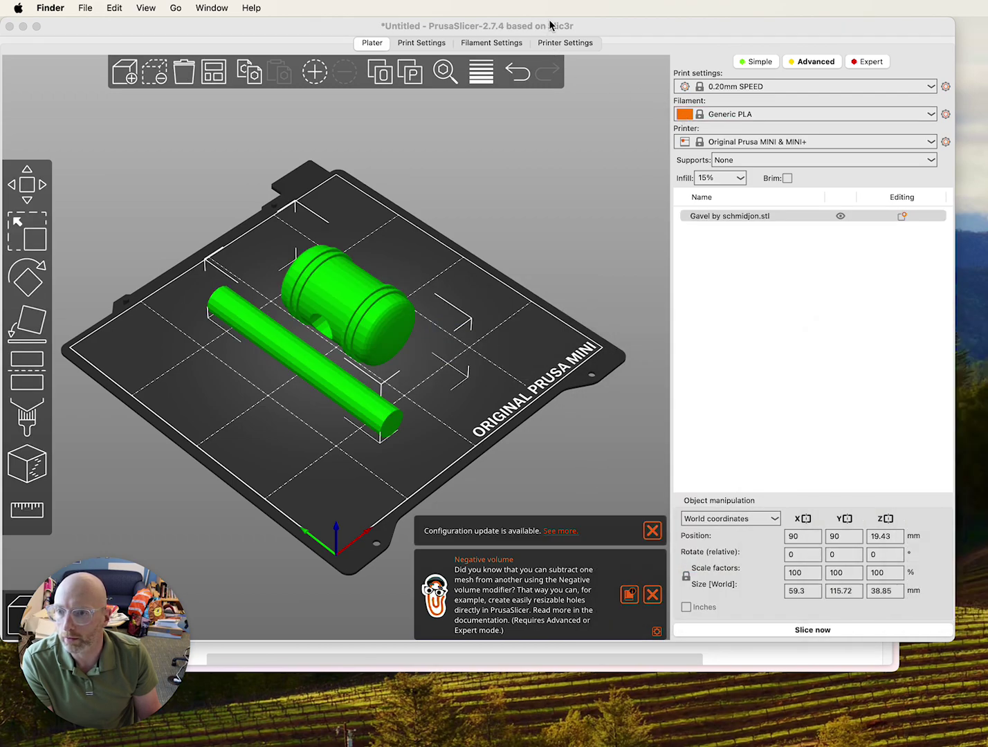
{"action": "left_click", "coordinate": [580, 31]}
- Add M.svg as an embossed SVG part on the side of the gavel head
{"action": "left_click_drag", "start_coordinate": [501, 296], "coordinate": [352, 333]}
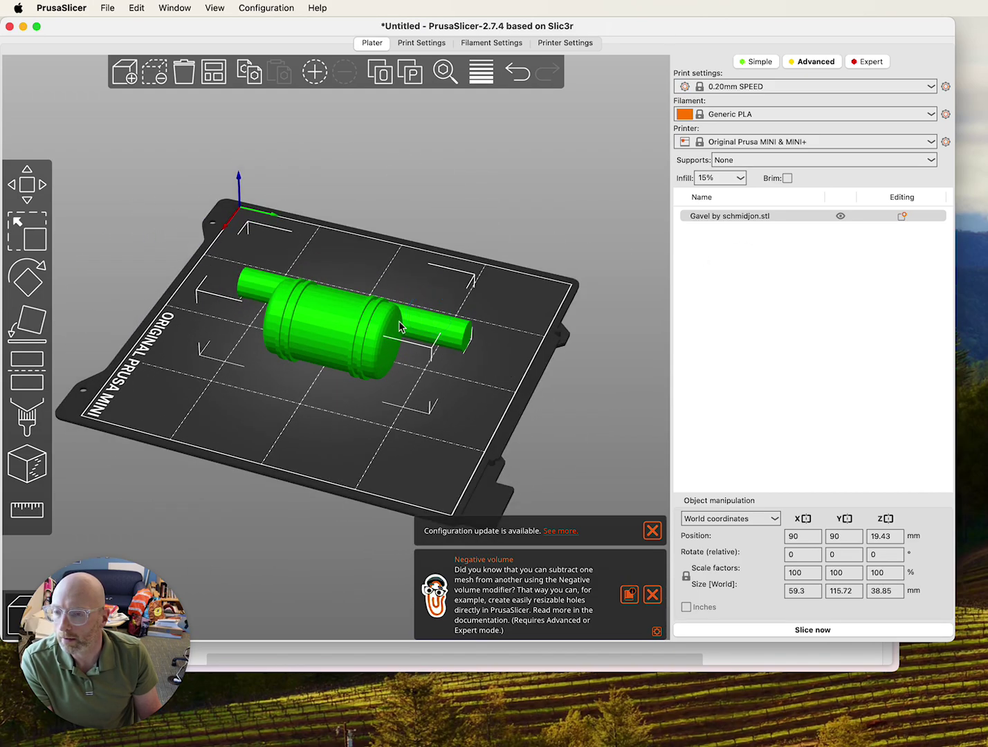
{"action": "scroll", "coordinate": [351, 335], "scroll_direction": "up", "scroll_amount": 3}
{"action": "left_click_drag", "start_coordinate": [309, 444], "coordinate": [323, 435]}
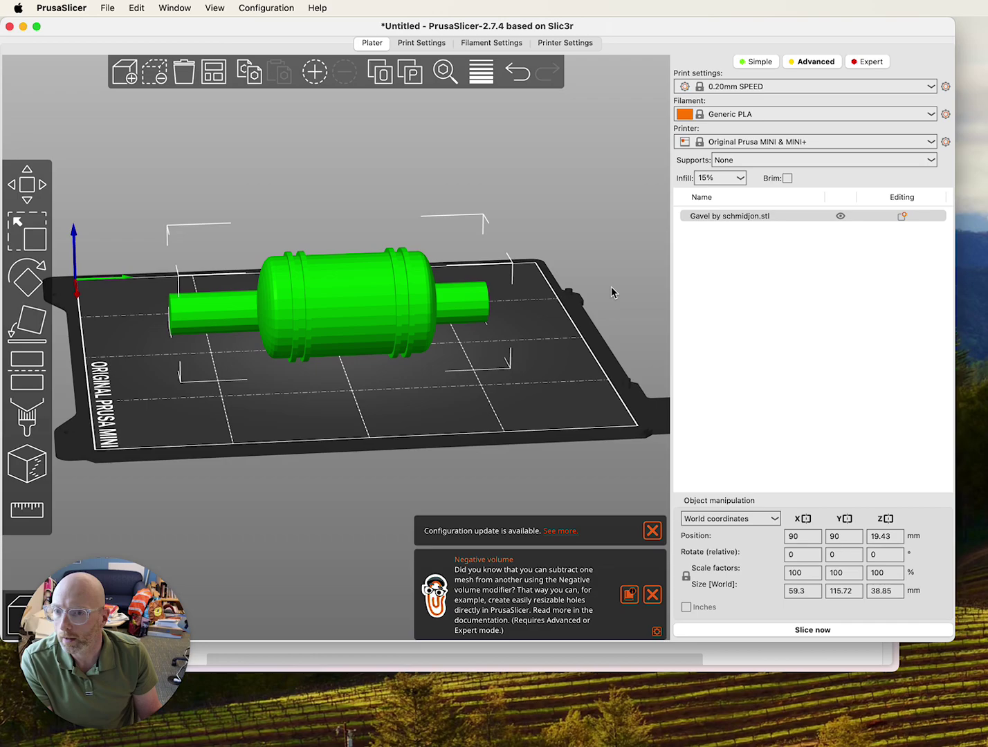
{"action": "left_click", "coordinate": [750, 218]}
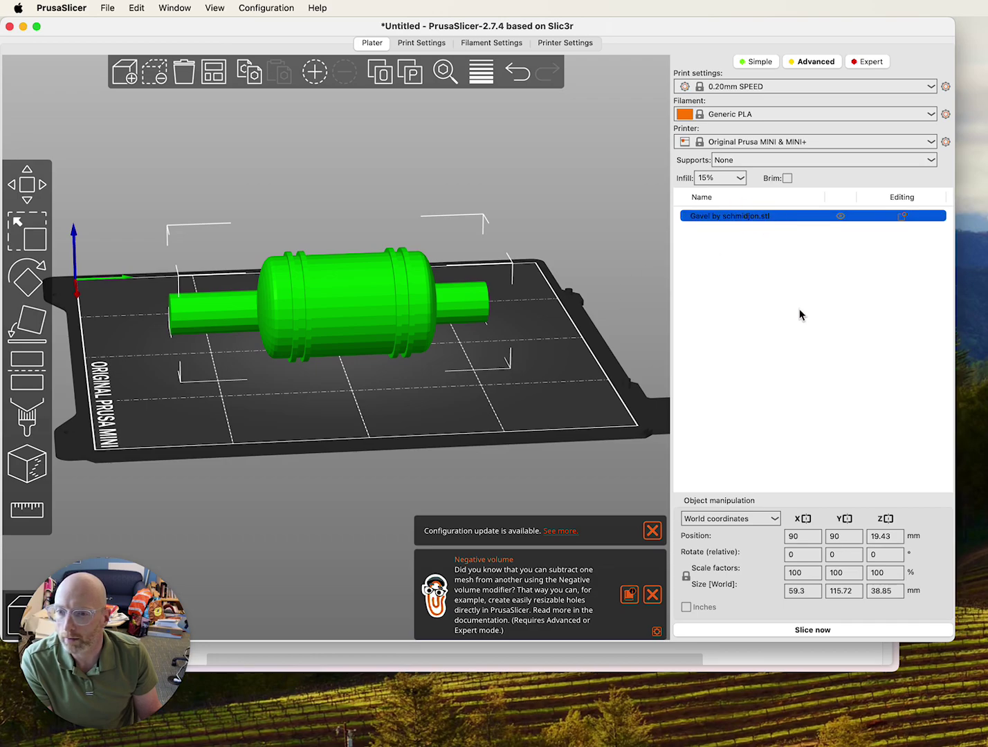
{"action": "right_click", "coordinate": [824, 487]}
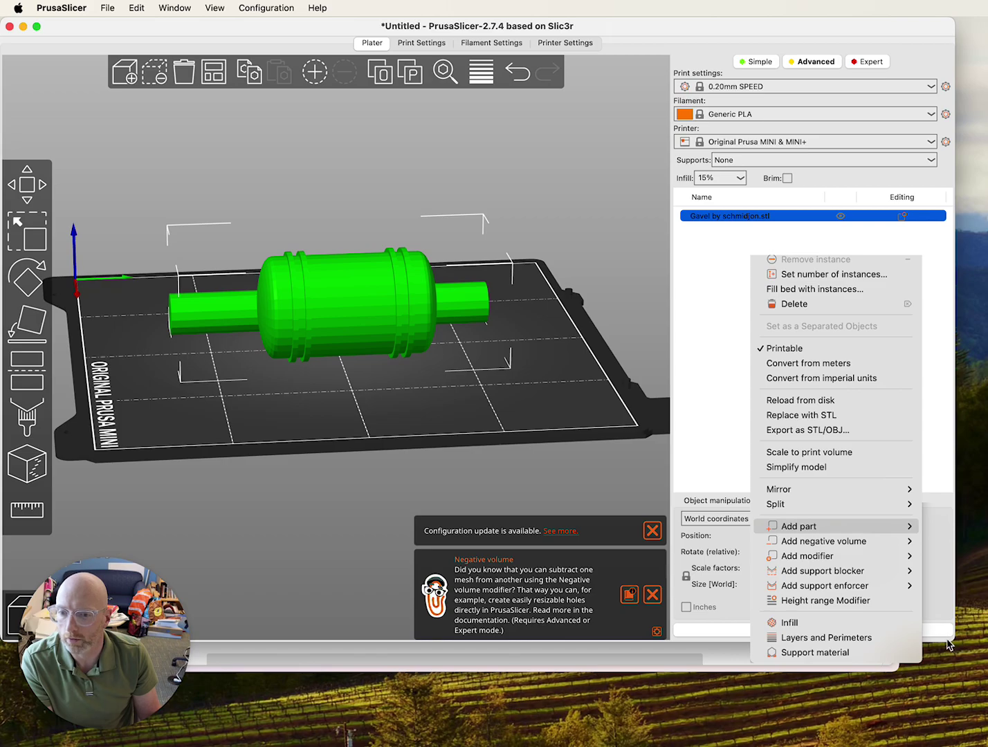
{"action": "left_click", "coordinate": [787, 466]}
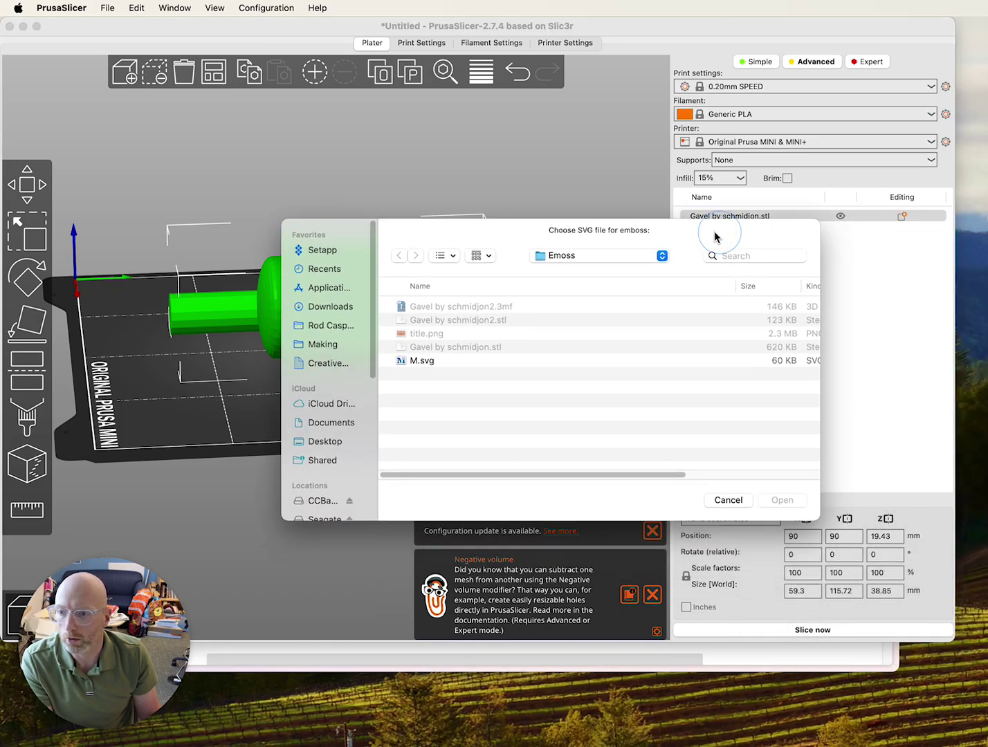
{"action": "left_click", "coordinate": [425, 360]}
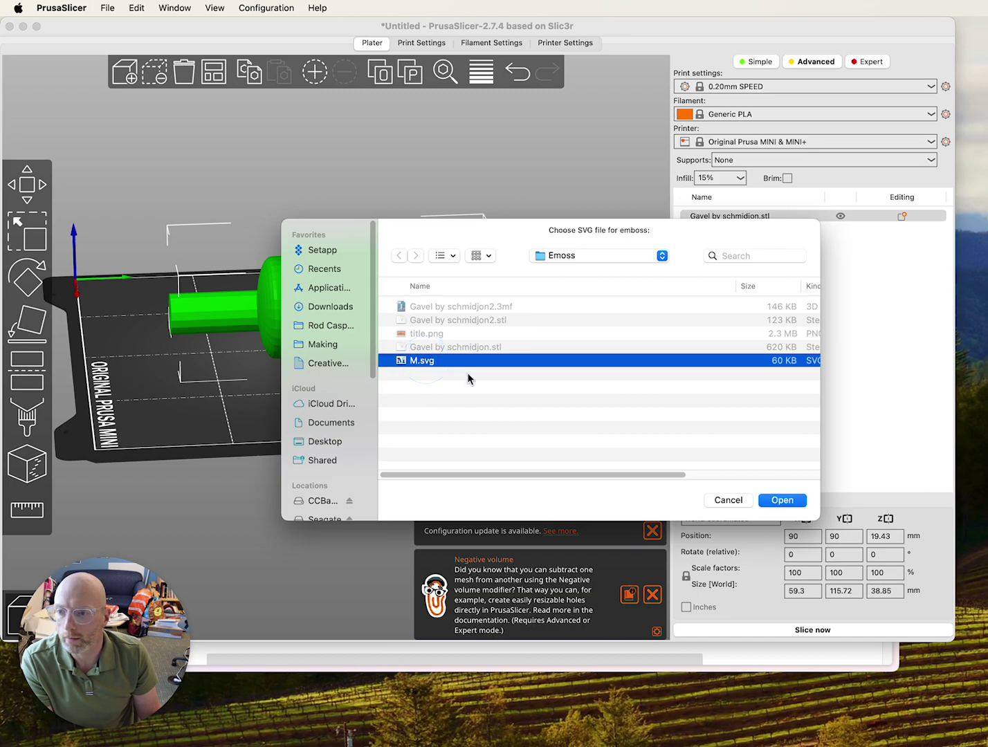
{"action": "left_click", "coordinate": [783, 500]}
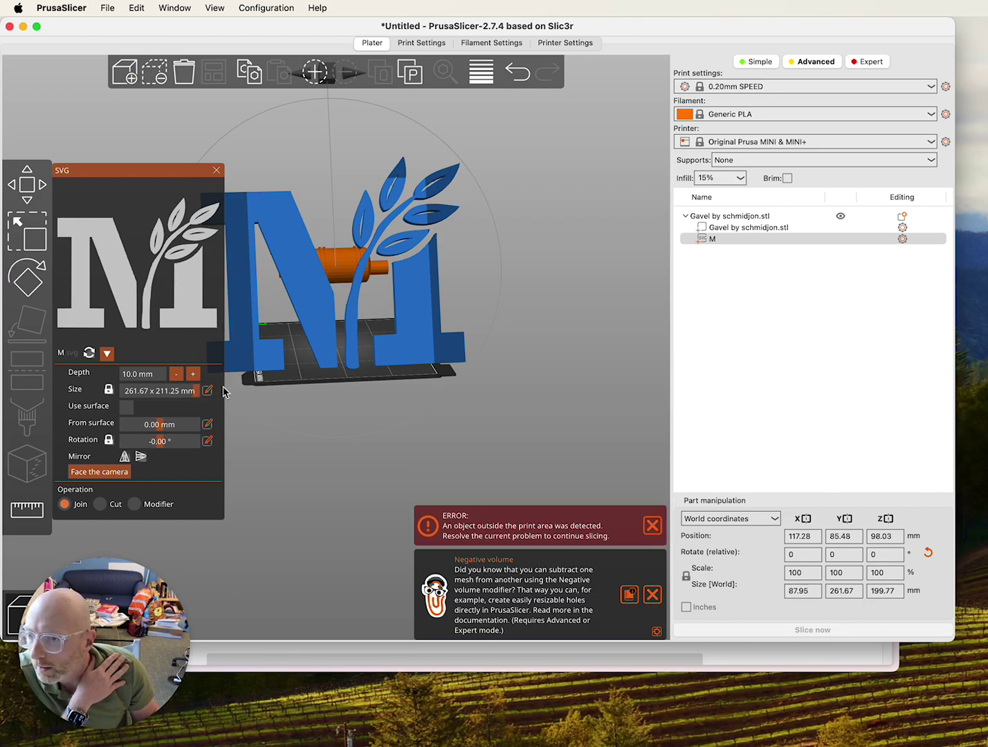
- Shrink the M logo to about 32.27 x 26.05 mm and set its emboss depth to 2 mm
{"action": "left_click_drag", "start_coordinate": [196, 395], "coordinate": [138, 390]}
{"action": "left_click", "coordinate": [177, 375]}
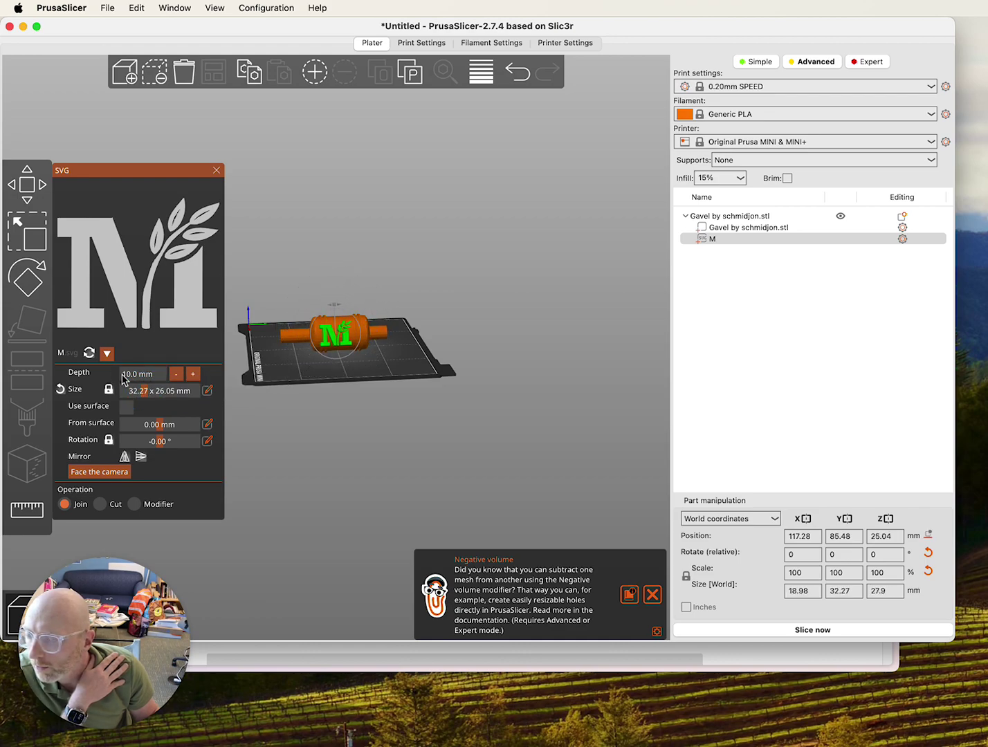
{"action": "left_click", "coordinate": [177, 375]}
{"action": "left_click", "coordinate": [177, 375]}
{"action": "left_click", "coordinate": [177, 376]}
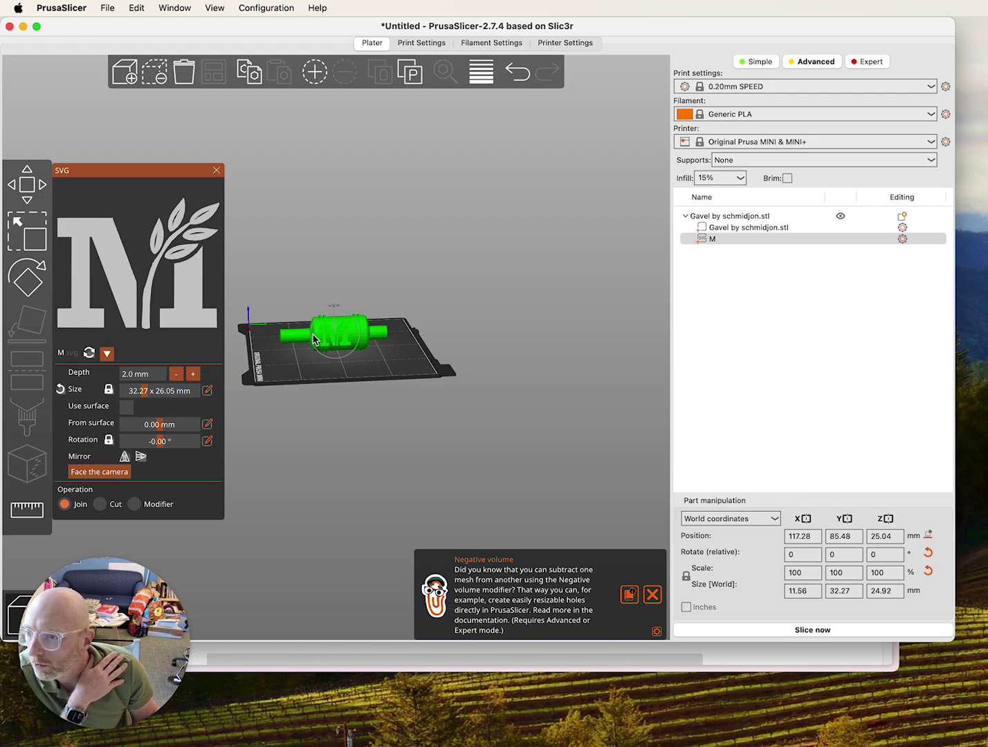
- Set the logo's operation to Cut and fit it between the gavel head's raised rings at about 27.87 x 22.50 mm
{"action": "scroll", "coordinate": [314, 339], "scroll_direction": "up", "scroll_amount": 10}
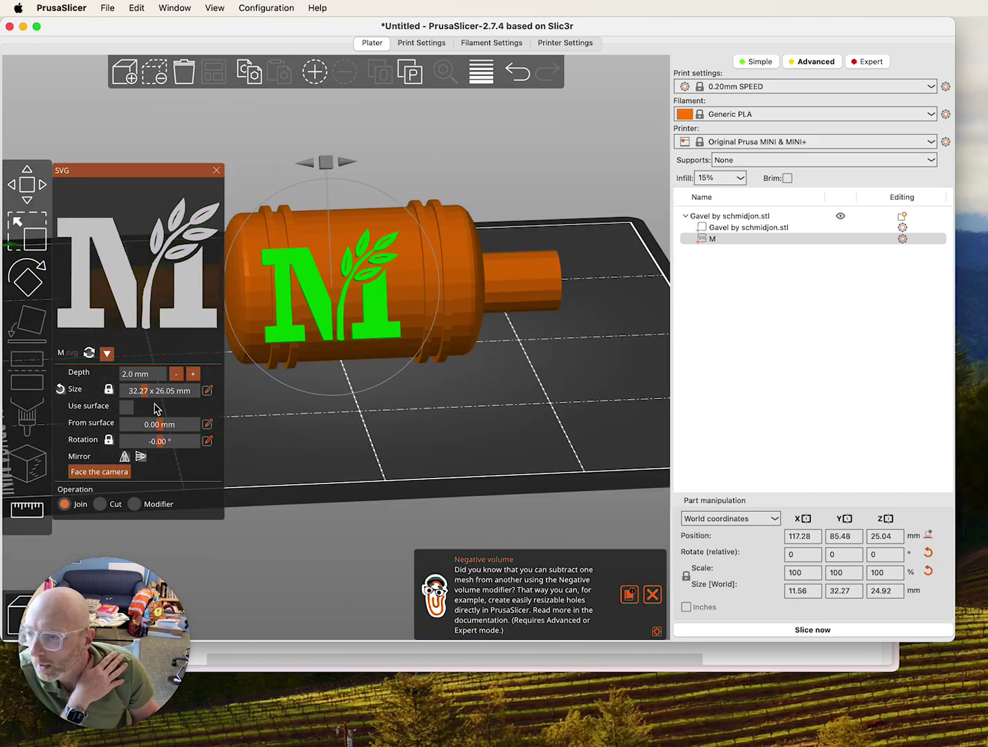
{"action": "left_click", "coordinate": [101, 504]}
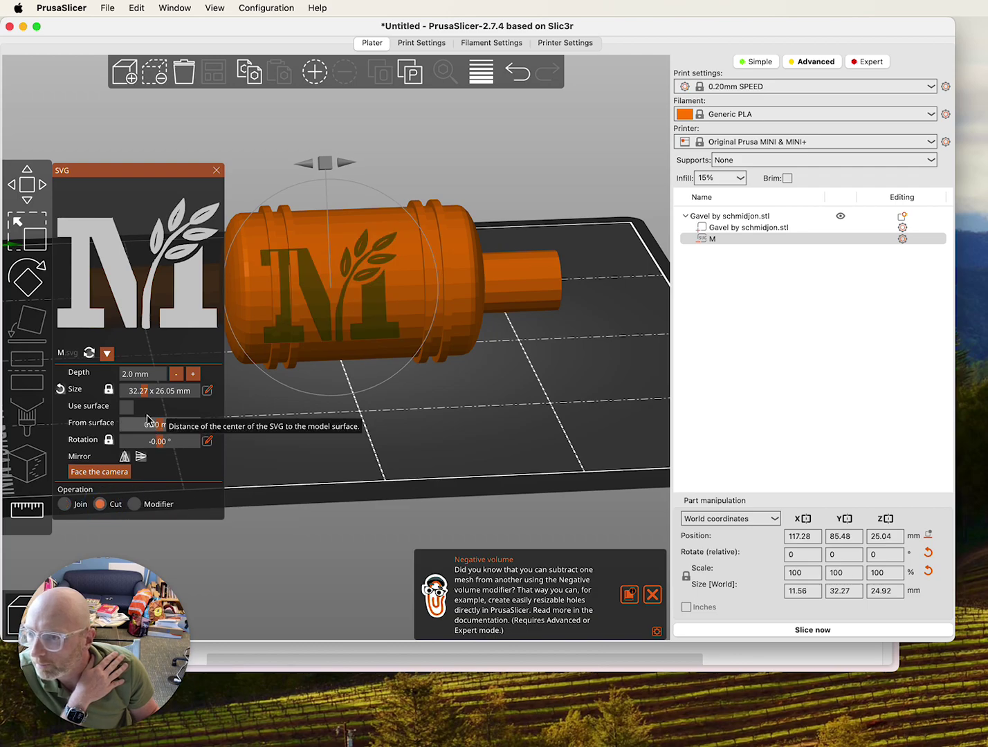
{"action": "left_click_drag", "start_coordinate": [381, 300], "coordinate": [408, 303]}
{"action": "left_click_drag", "start_coordinate": [142, 390], "coordinate": [144, 394]}
{"action": "left_click_drag", "start_coordinate": [358, 285], "coordinate": [349, 297]}
{"action": "left_click_drag", "start_coordinate": [143, 391], "coordinate": [142, 393]}
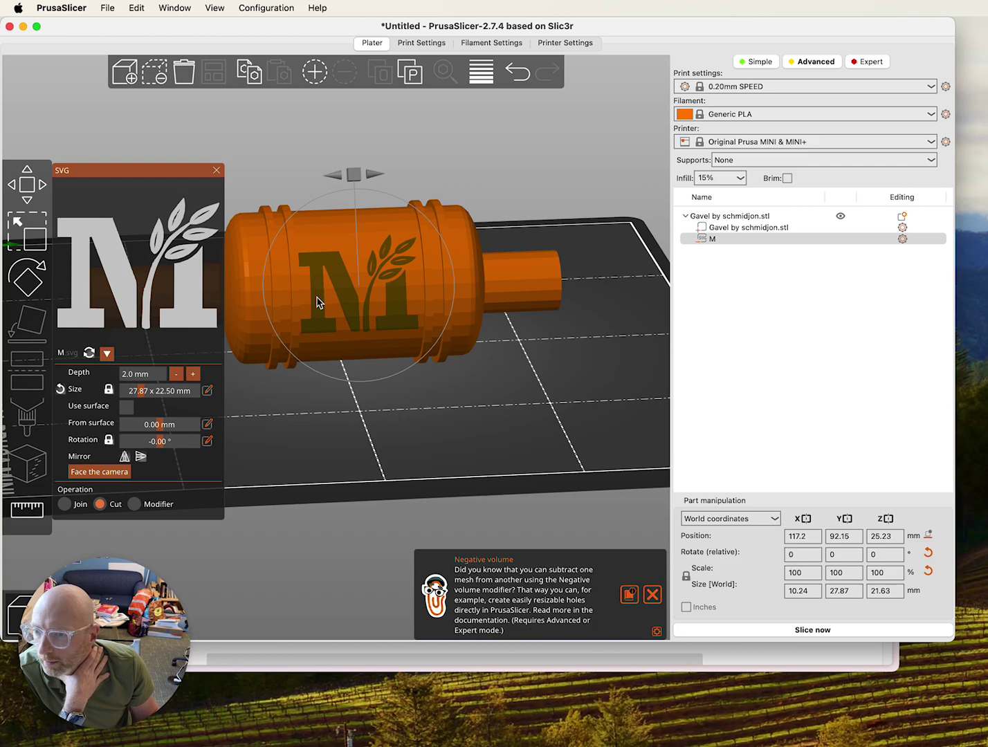
- Make the logo cut use the gavel's surface and slice the model to inspect the engraving
{"action": "left_click", "coordinate": [127, 408]}
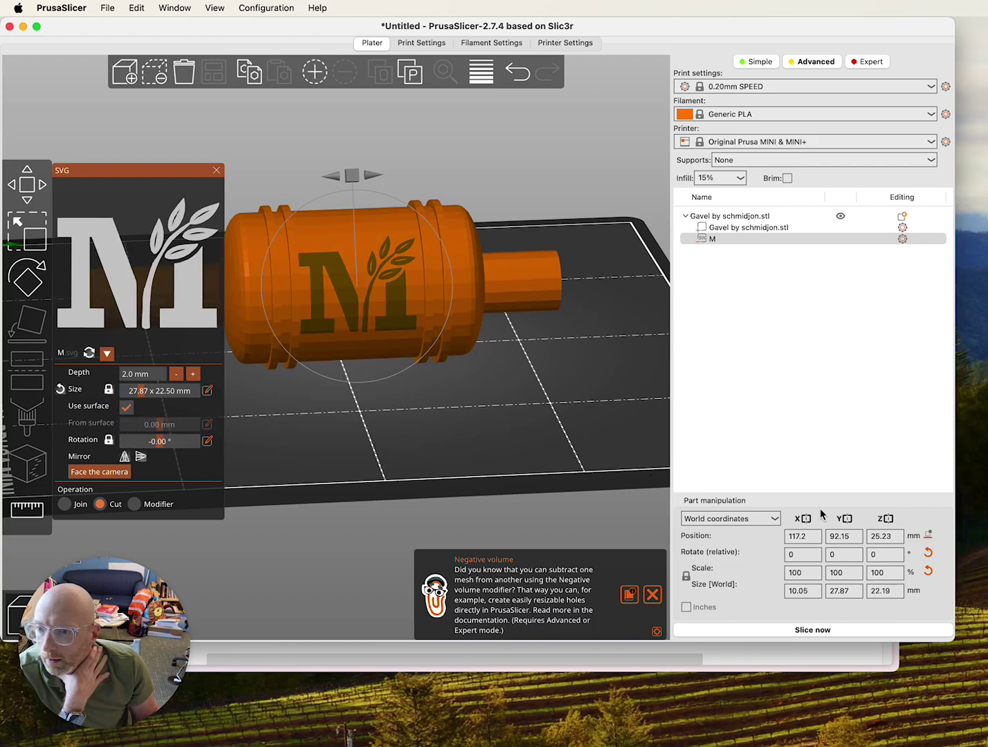
{"action": "left_click", "coordinate": [806, 631]}
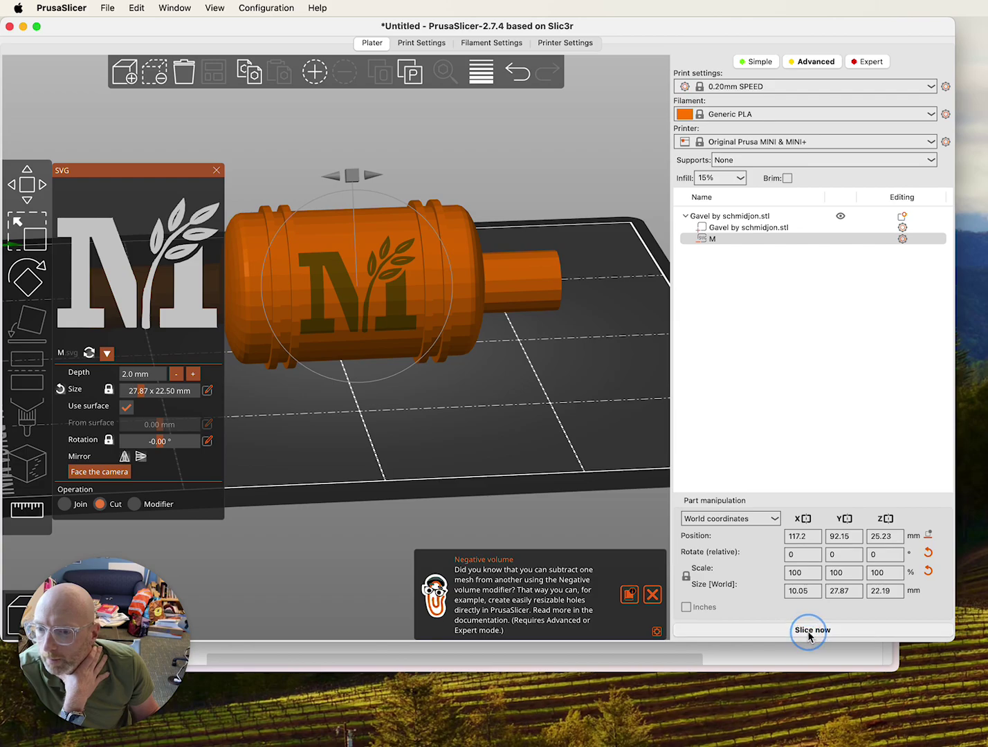
{"action": "left_click_drag", "start_coordinate": [286, 326], "coordinate": [437, 360]}
{"action": "scroll", "coordinate": [390, 325], "scroll_direction": "up", "scroll_amount": 3}
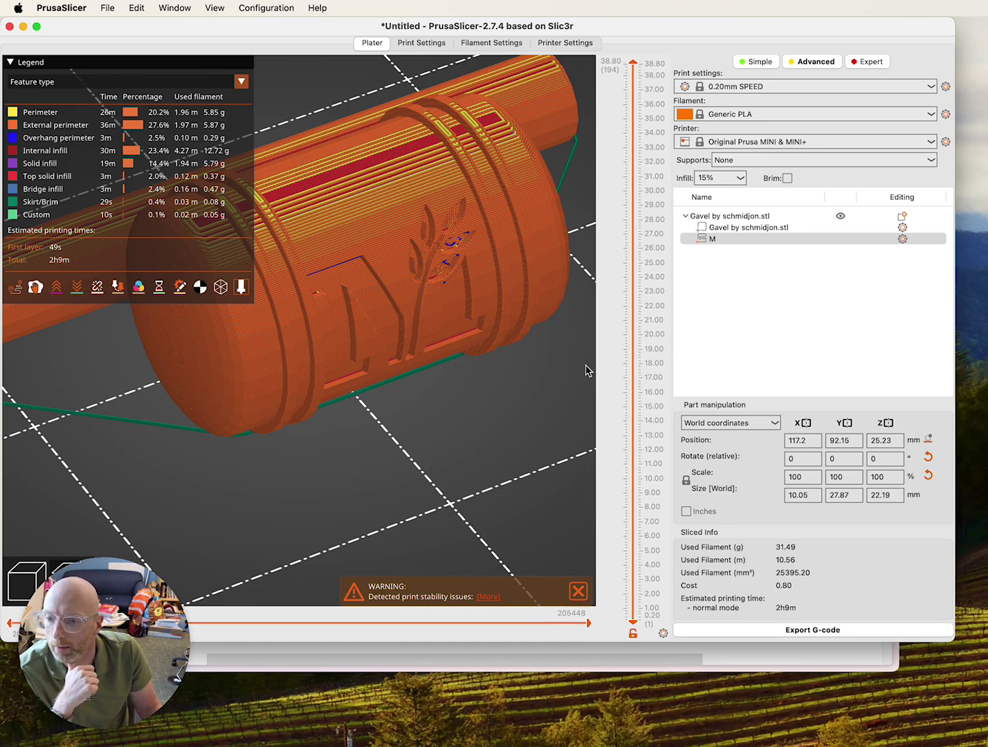
{"action": "left_click", "coordinate": [732, 217]}
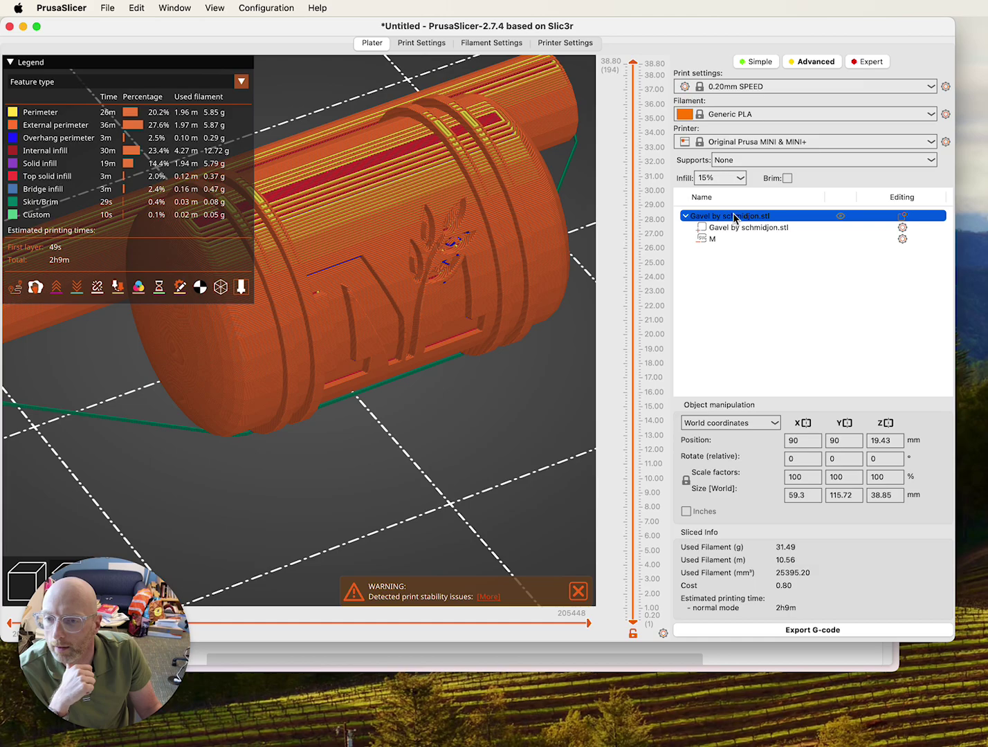
{"action": "right_click", "coordinate": [733, 218]}
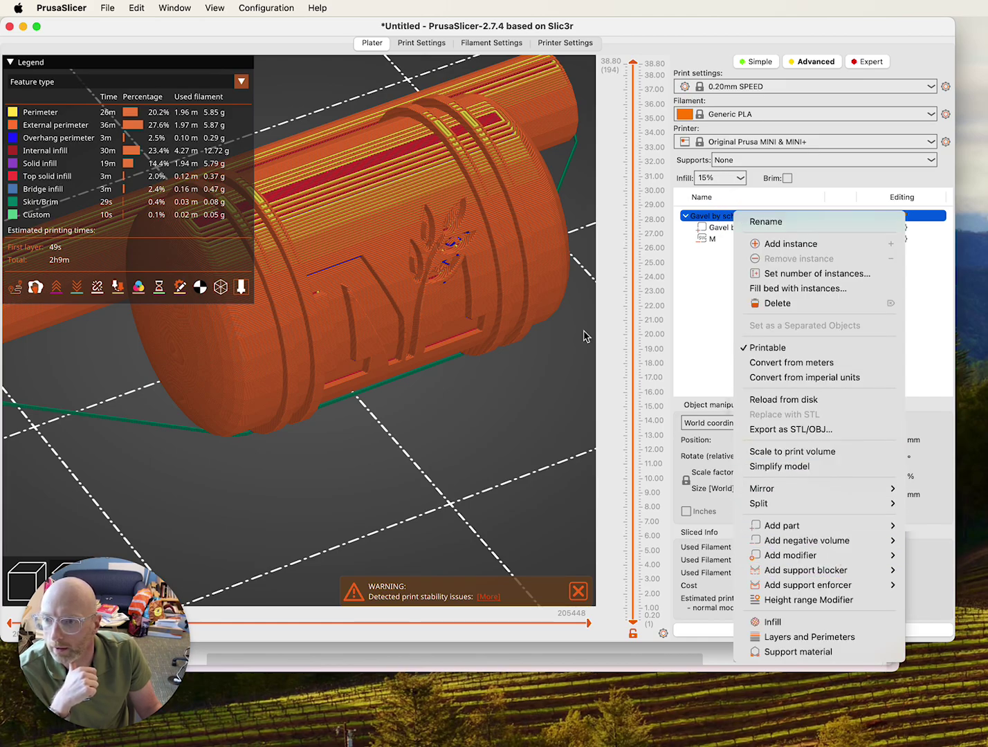
{"action": "left_click", "coordinate": [689, 291]}
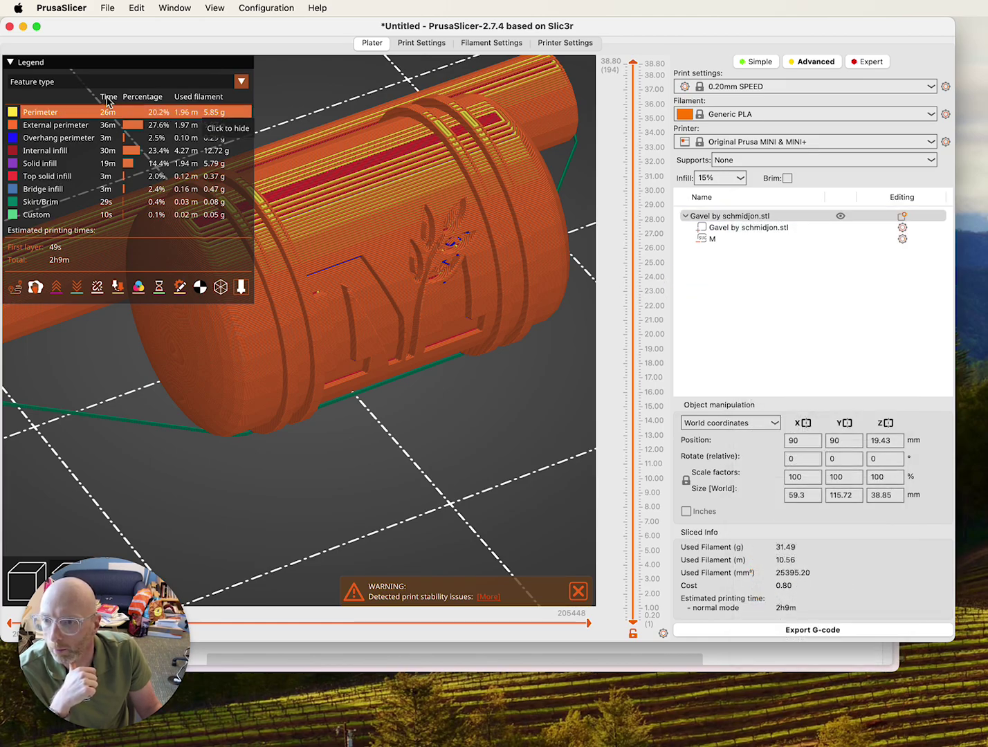
- Save the project as a 3MF in the Emoss folder with 3 appended to the suggested name, storing the original SVGs
{"action": "left_click", "coordinate": [114, 9]}
{"action": "left_click", "coordinate": [150, 88]}
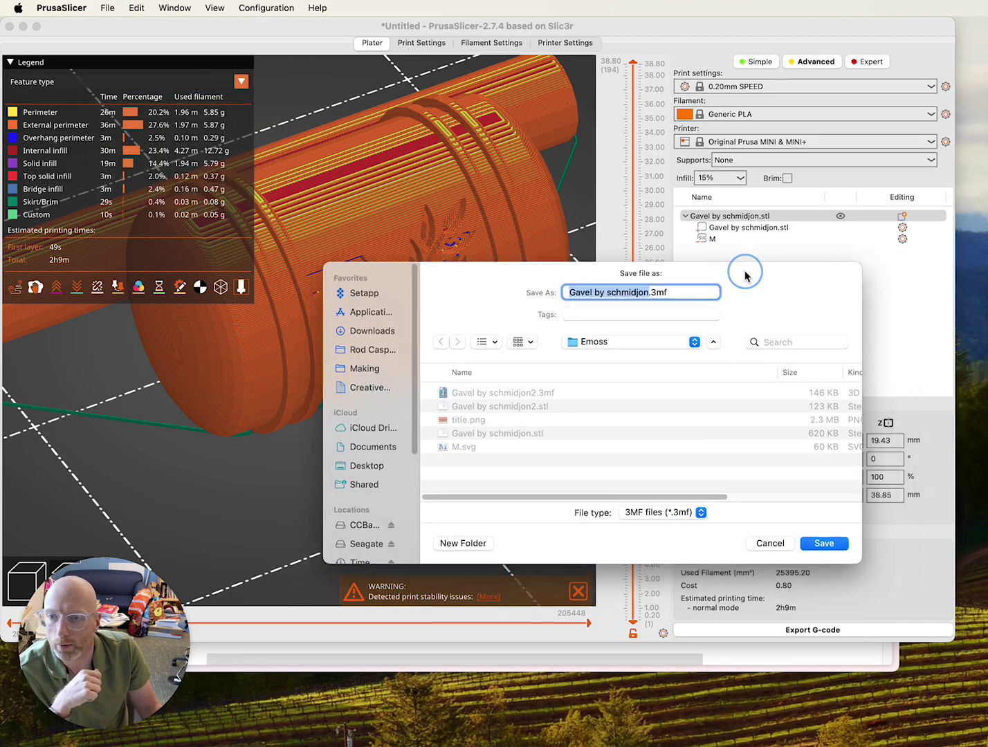
{"action": "key", "text": "Right"}
{"action": "type", "text": "3"}
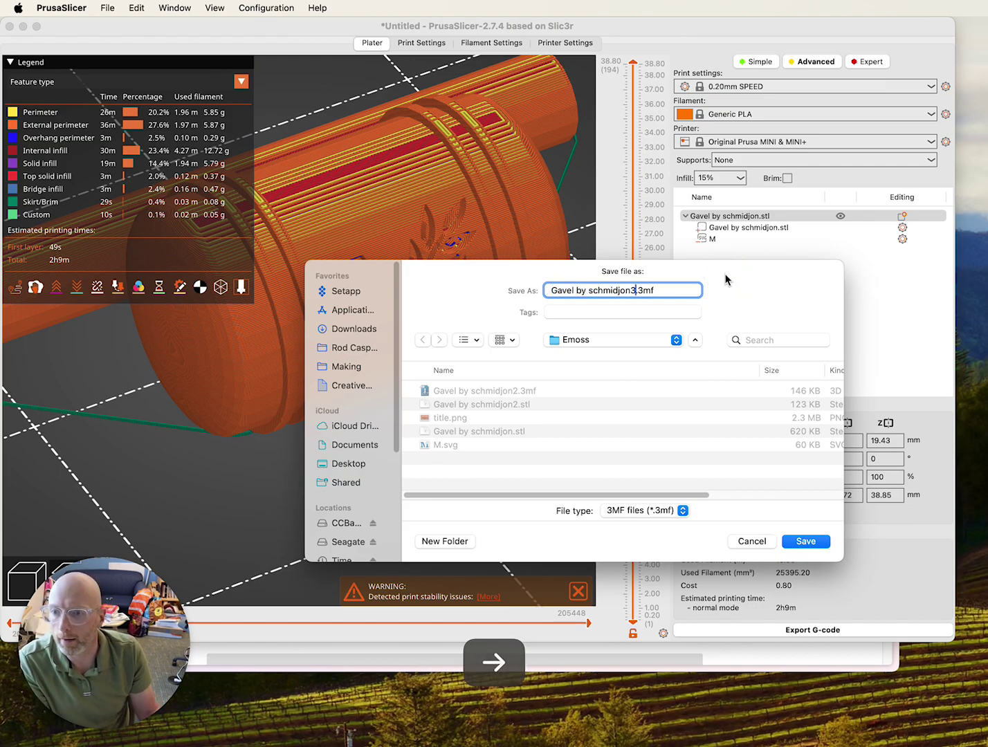
{"action": "left_click", "coordinate": [806, 543]}
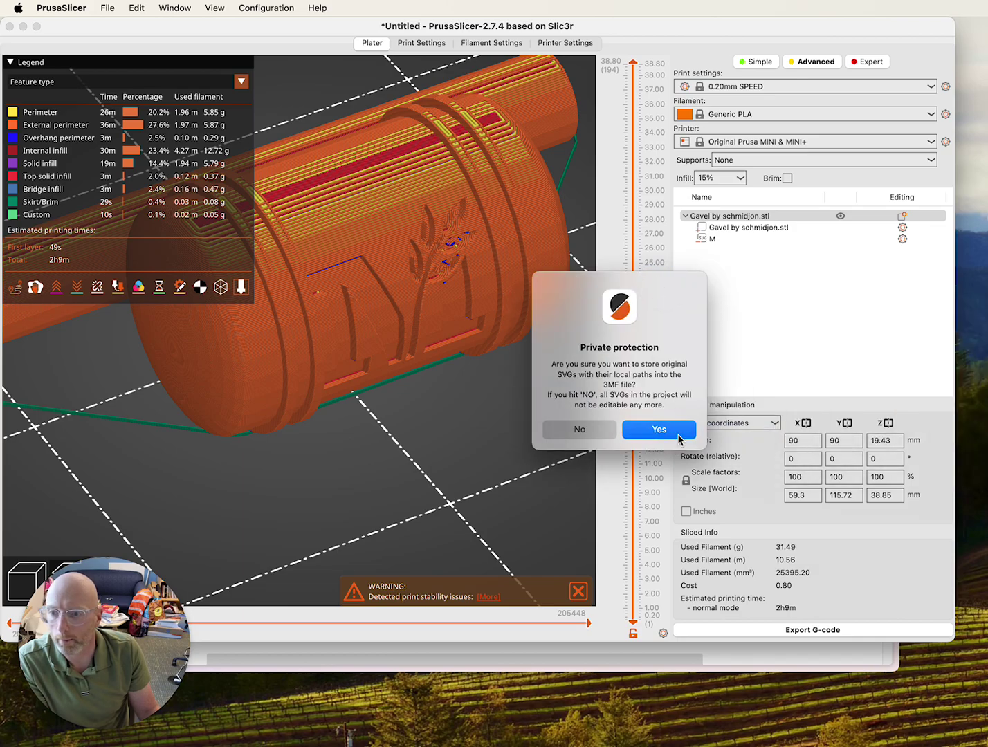
{"action": "left_click", "coordinate": [660, 430]}
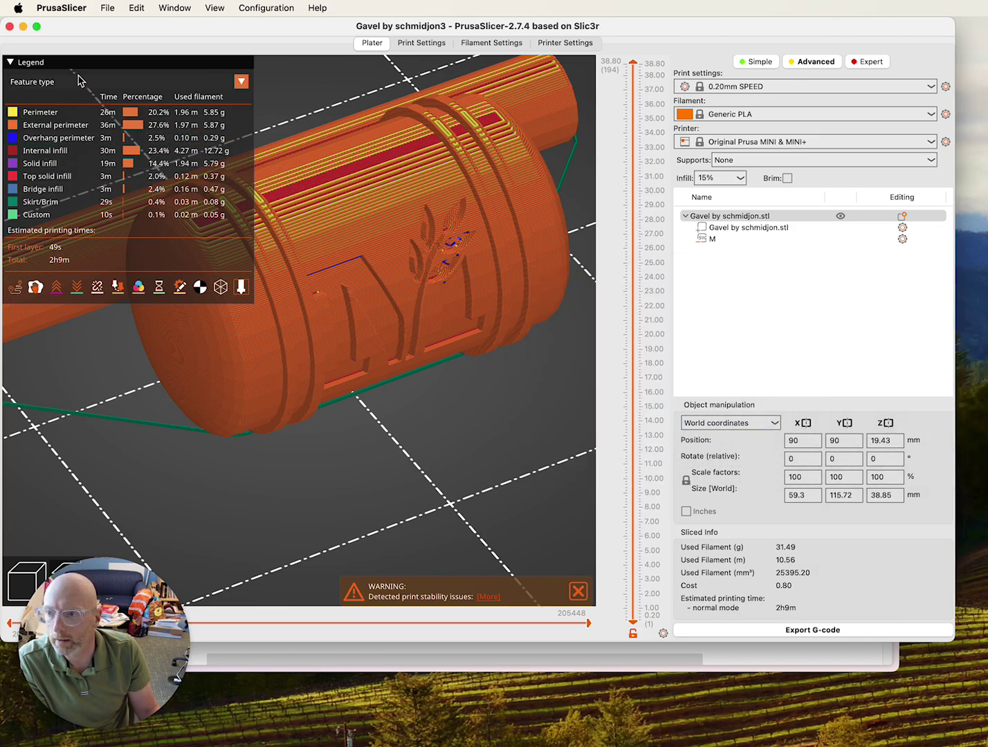
- Close PrusaSlicer, launch Bambu Studio and cancel the Bambu Network Plug-in download
{"action": "left_click", "coordinate": [9, 27]}
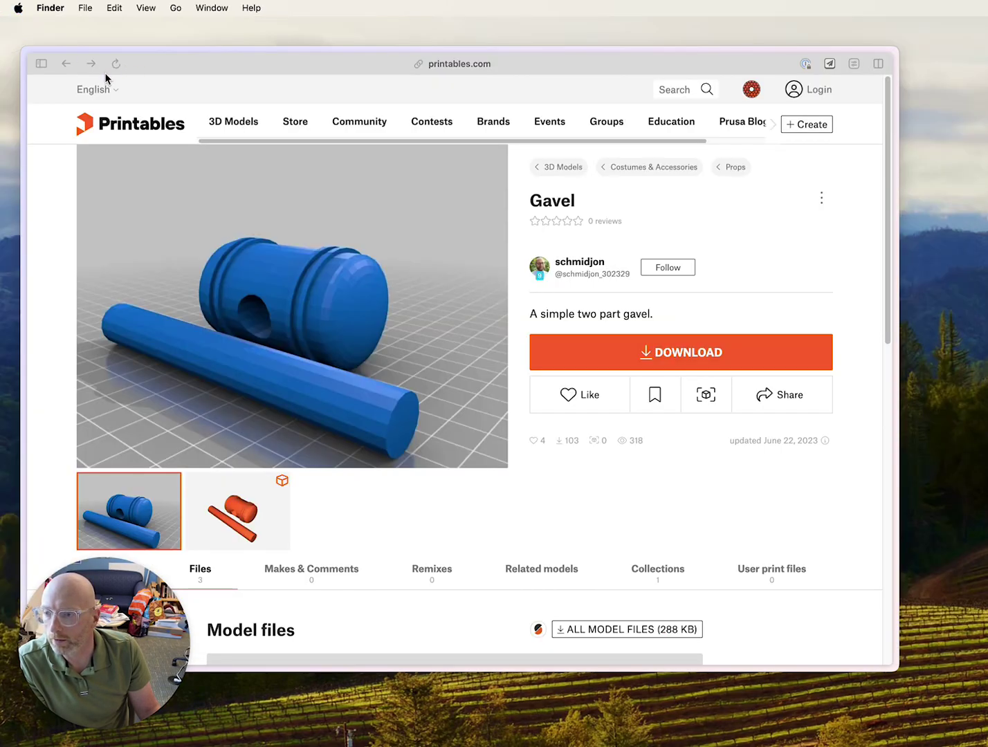
{"action": "key", "text": "super+space"}
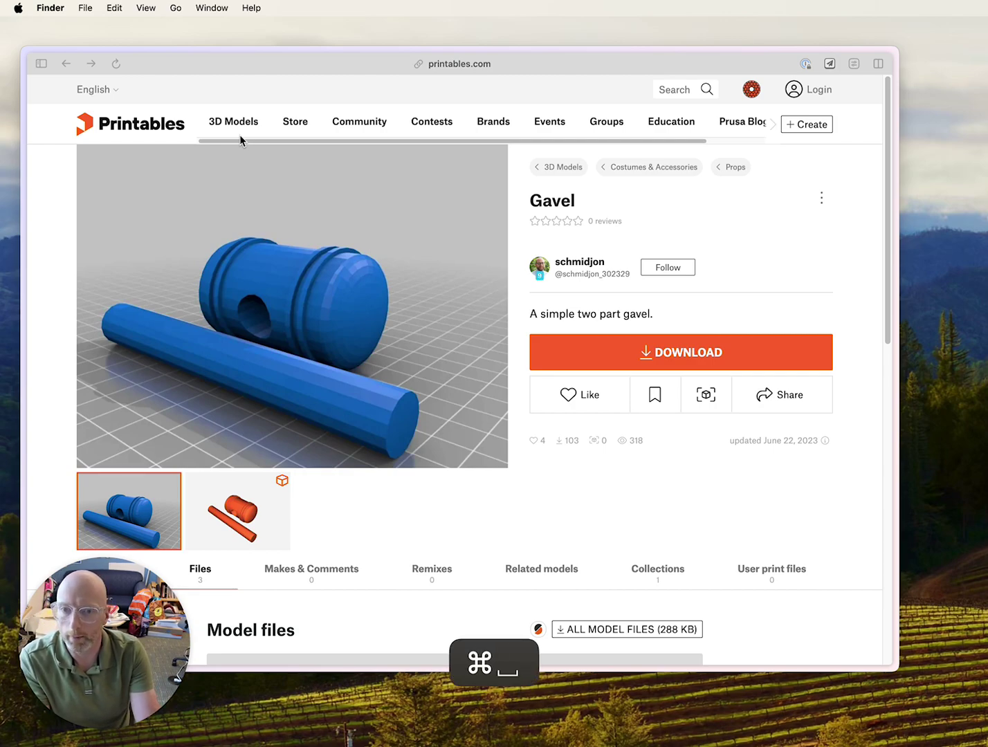
{"action": "key", "text": "Return"}
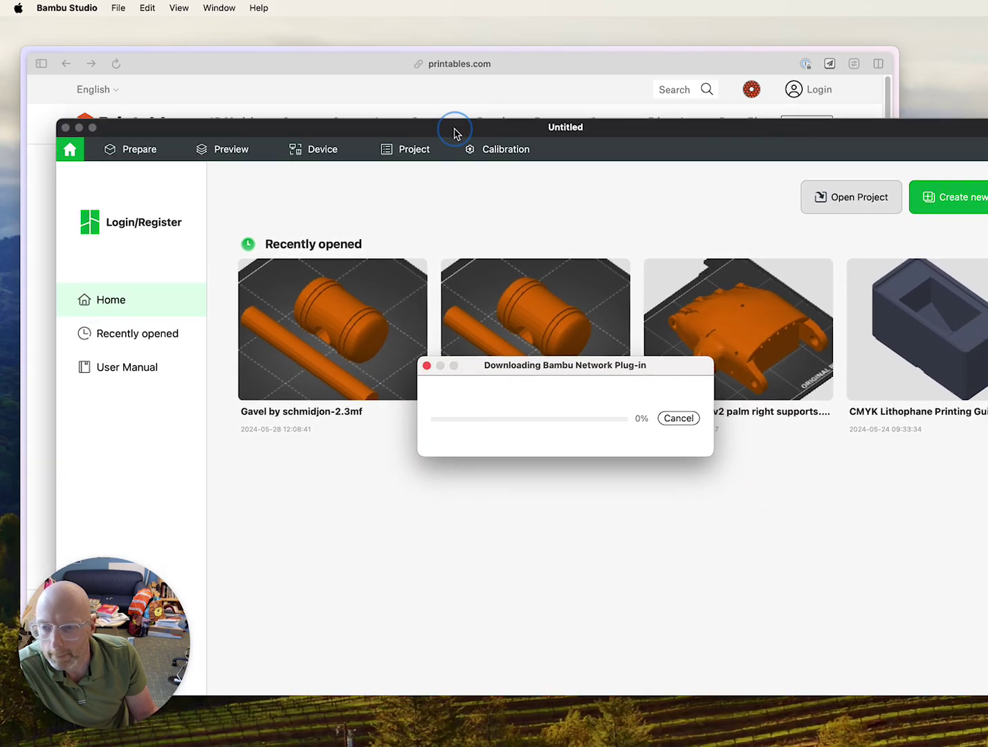
{"action": "left_click_drag", "start_coordinate": [457, 132], "coordinate": [408, 48]}
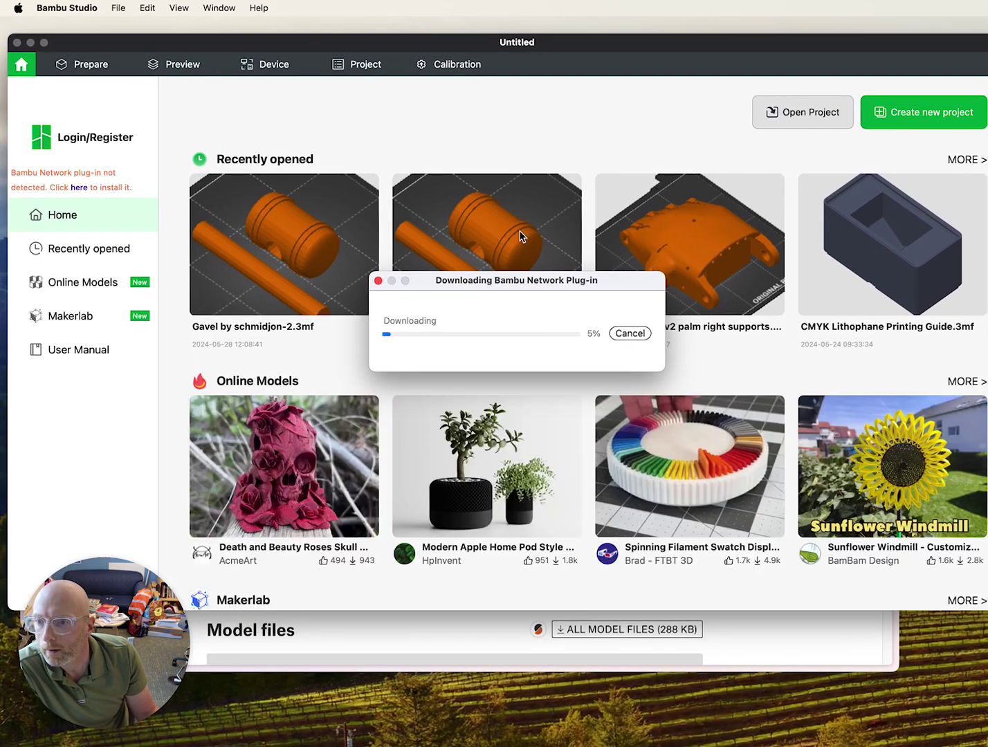
{"action": "left_click", "coordinate": [630, 333]}
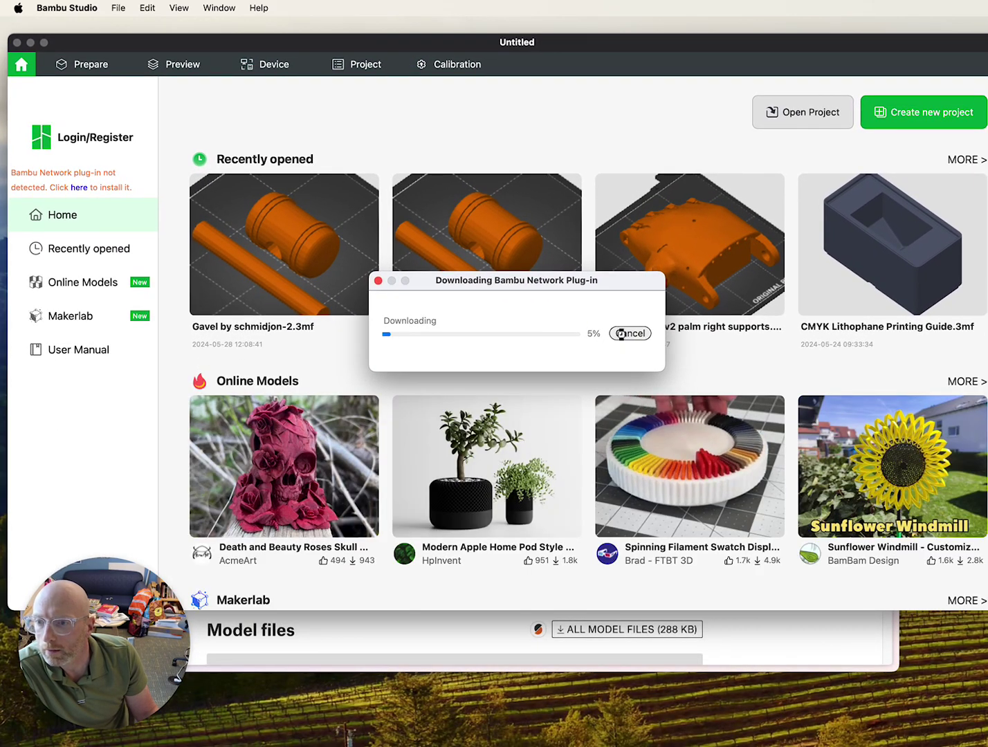
{"action": "left_click", "coordinate": [378, 280]}
- Open the project Gavel by schmidjon3.3mf from the Emoss folder
{"action": "left_click", "coordinate": [830, 114]}
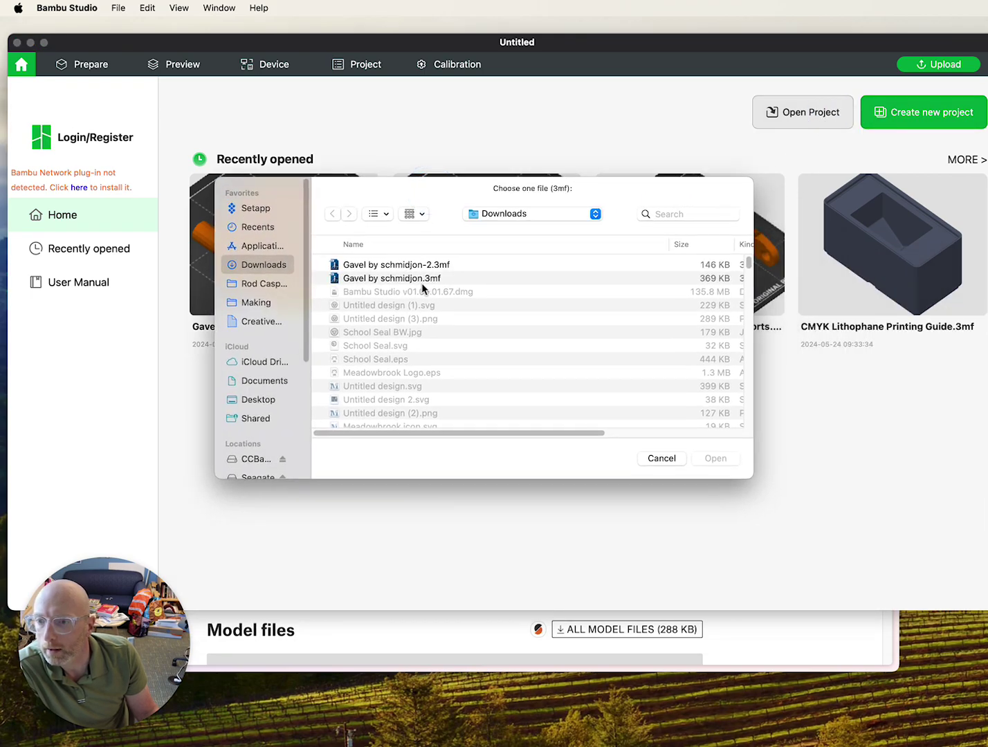
{"action": "scroll", "coordinate": [476, 290], "scroll_direction": "down", "scroll_amount": 5}
{"action": "scroll", "coordinate": [475, 290], "scroll_direction": "up", "scroll_amount": 5}
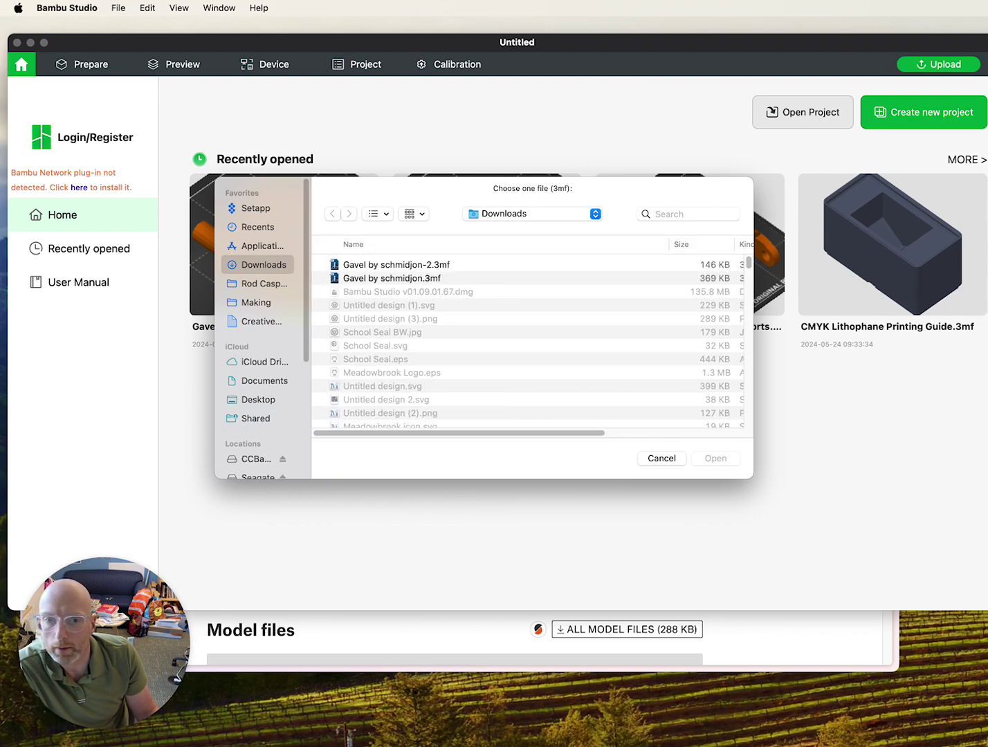
{"action": "left_click_drag", "start_coordinate": [987, 291], "coordinate": [520, 280]}
{"action": "left_click", "coordinate": [715, 457]}
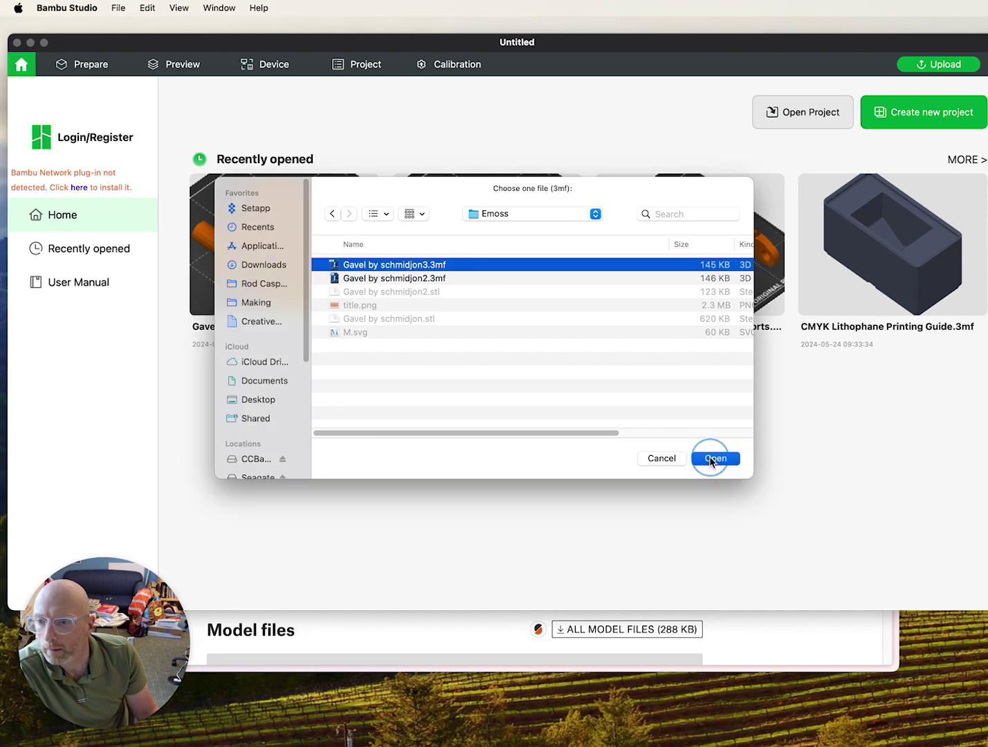
- Slice the plate with the gavel and inspect the engraved M logo closely in the sliced preview
{"action": "left_click_drag", "start_coordinate": [783, 345], "coordinate": [706, 366]}
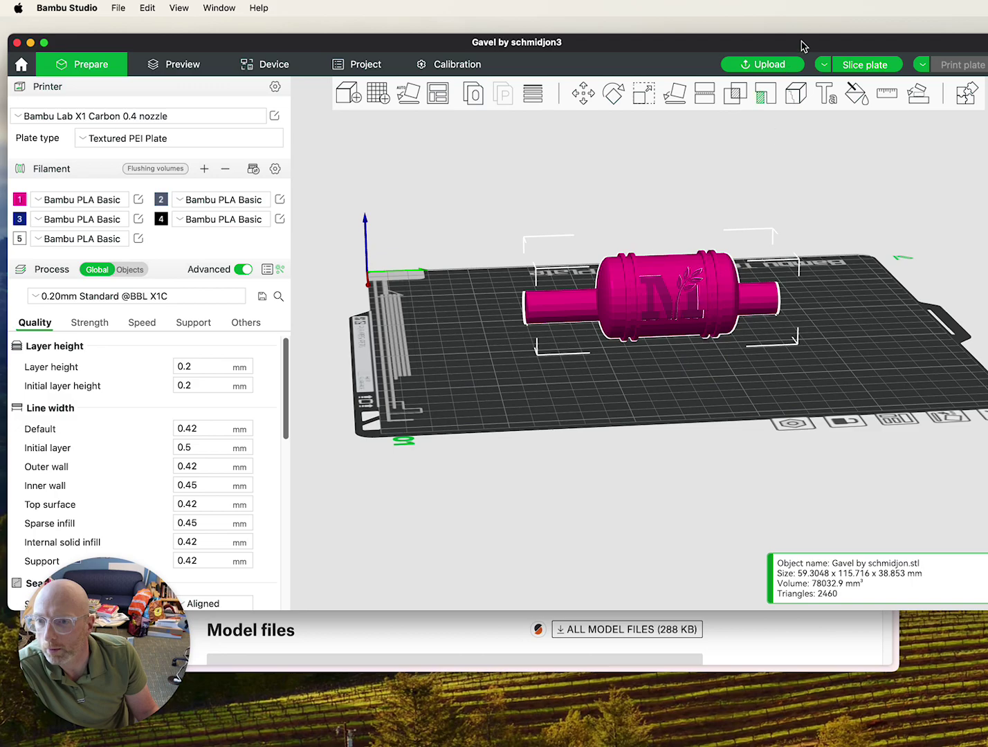
{"action": "left_click", "coordinate": [877, 63]}
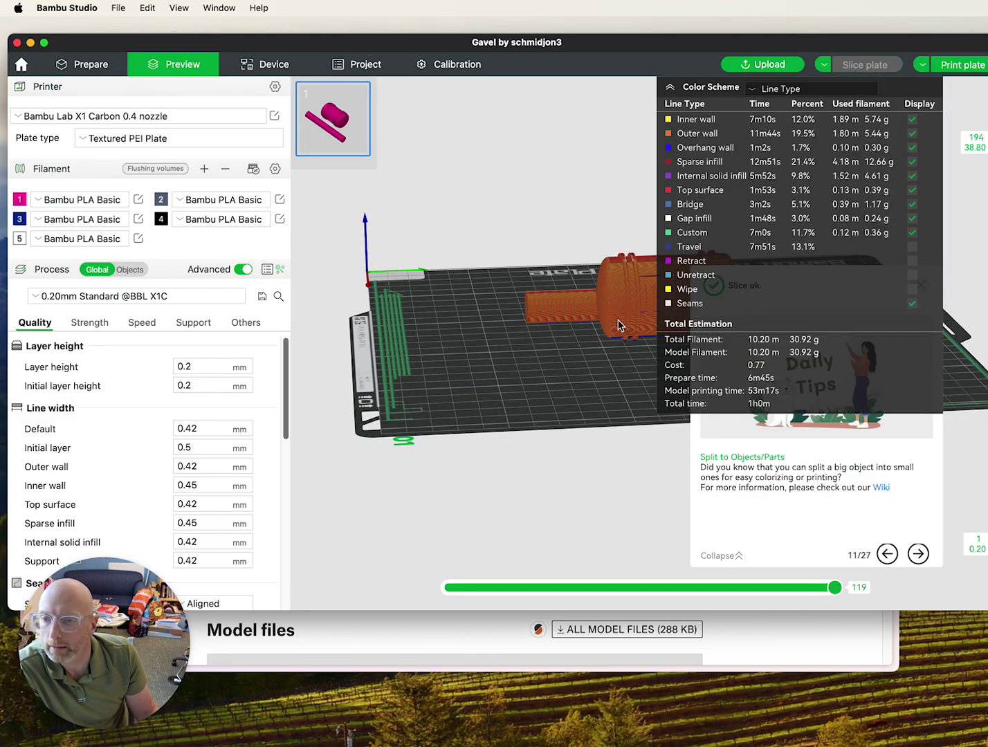
{"action": "scroll", "coordinate": [626, 327], "scroll_direction": "up", "scroll_amount": 5}
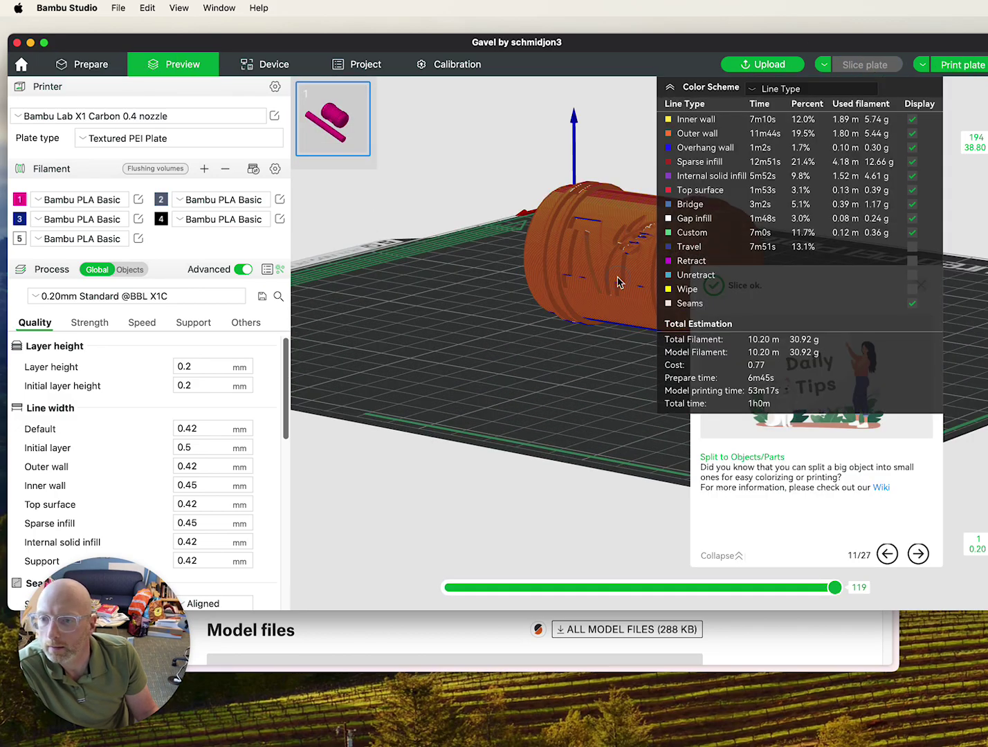
{"action": "left_click_drag", "start_coordinate": [617, 281], "coordinate": [494, 406]}
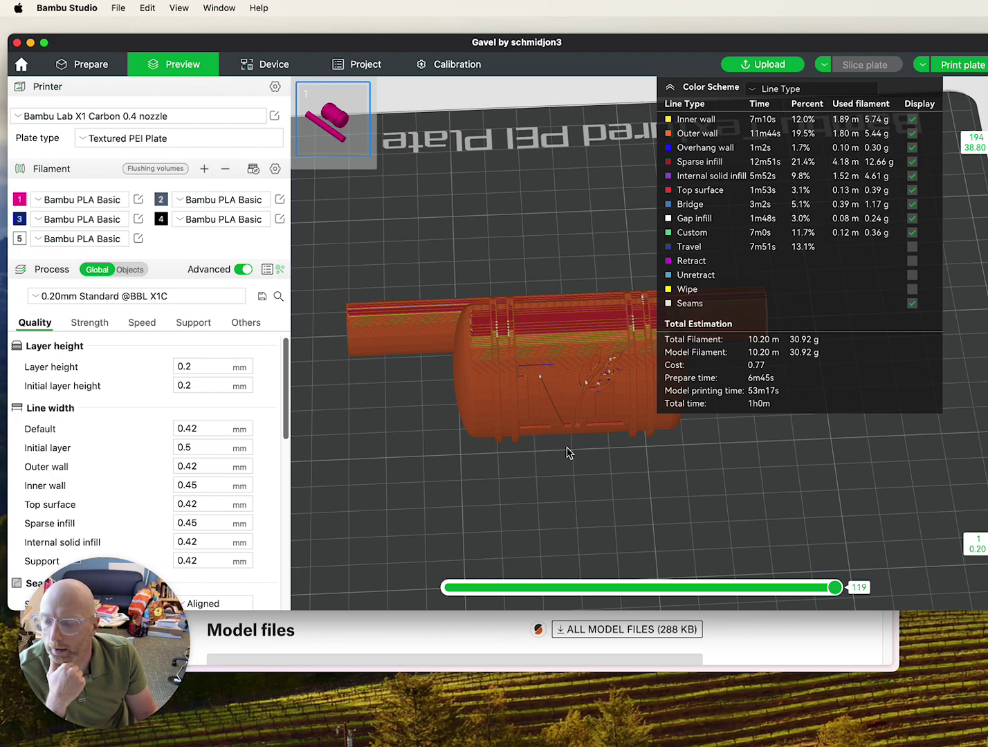
{"action": "scroll", "coordinate": [568, 451], "scroll_direction": "up", "scroll_amount": 5}
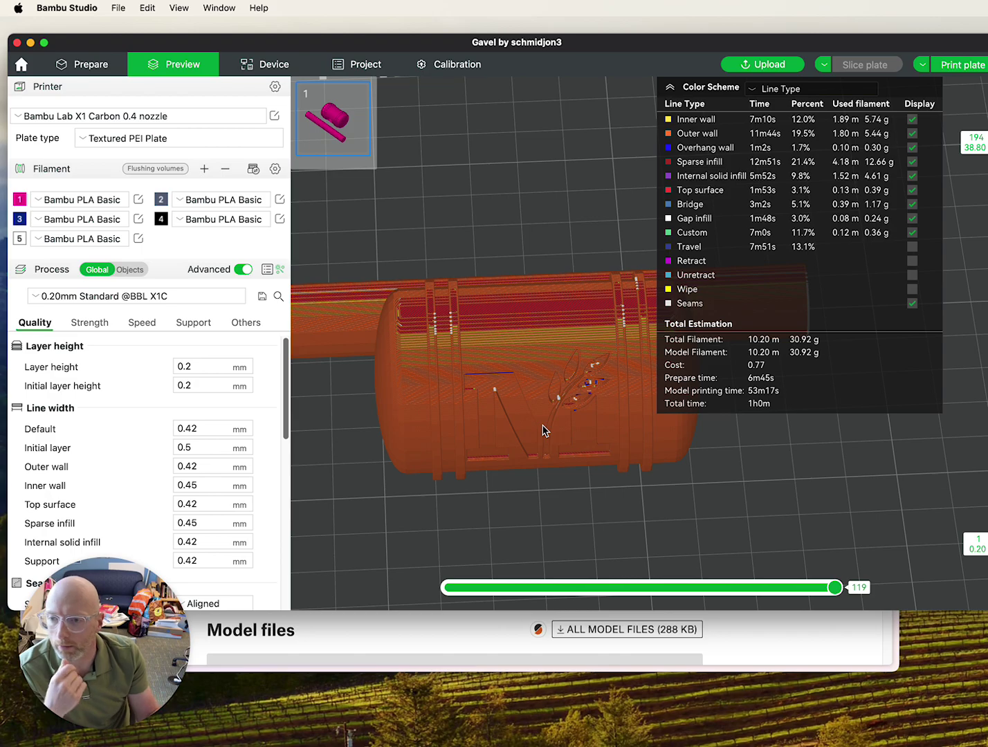
{"action": "scroll", "coordinate": [542, 430], "scroll_direction": "up", "scroll_amount": 3}
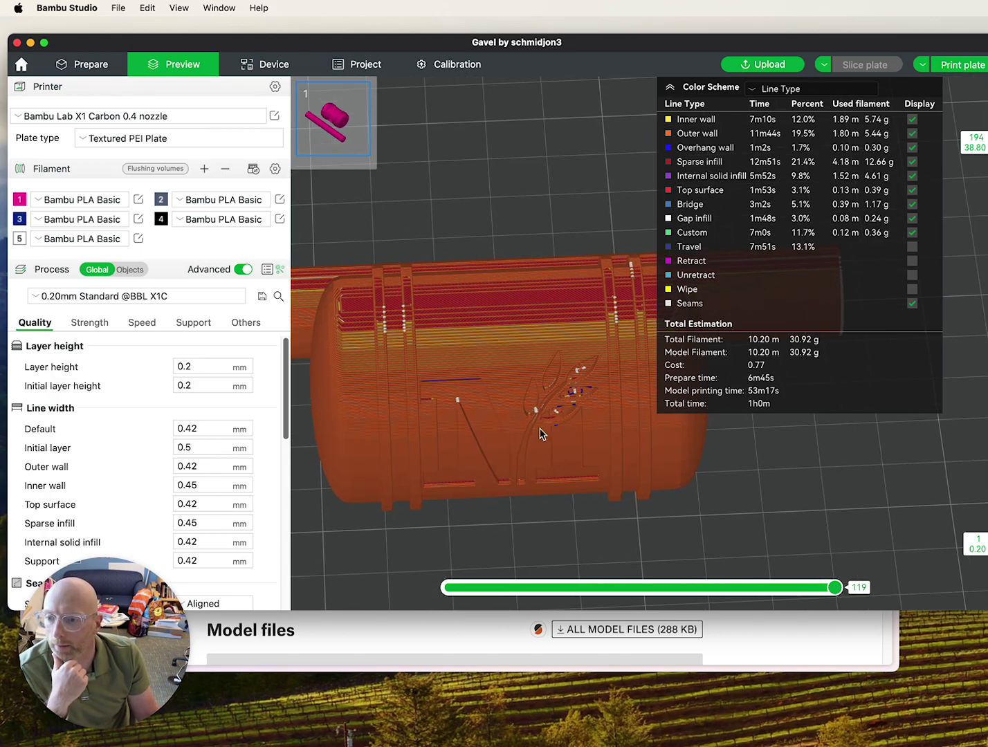